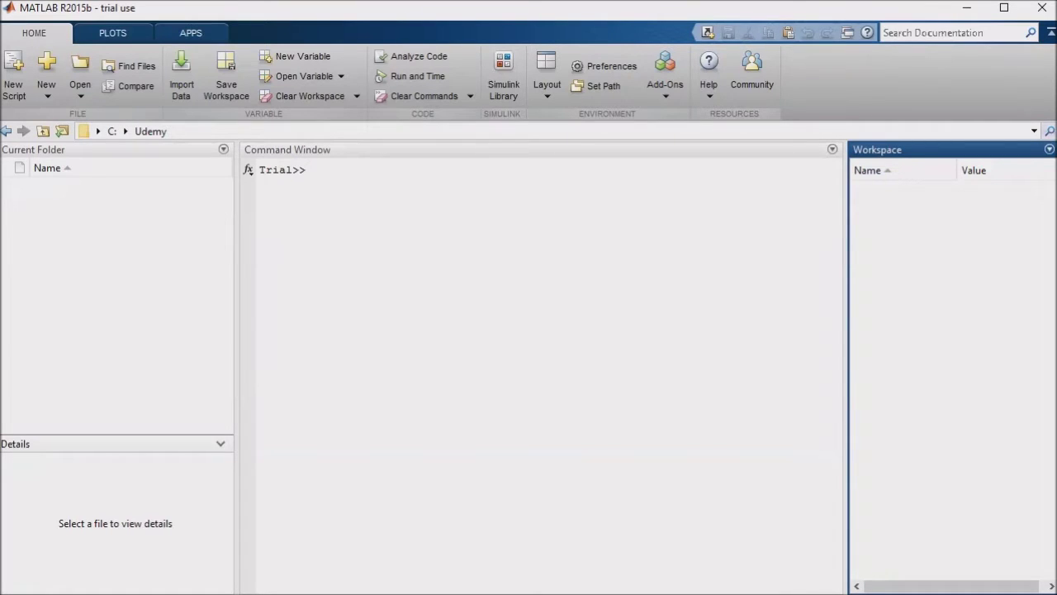
Open the Library Browser's Sources library and inspect the Constant, Clock and Digital Clock blocks.
{"action": "left_click", "coordinate": [517, 62]}
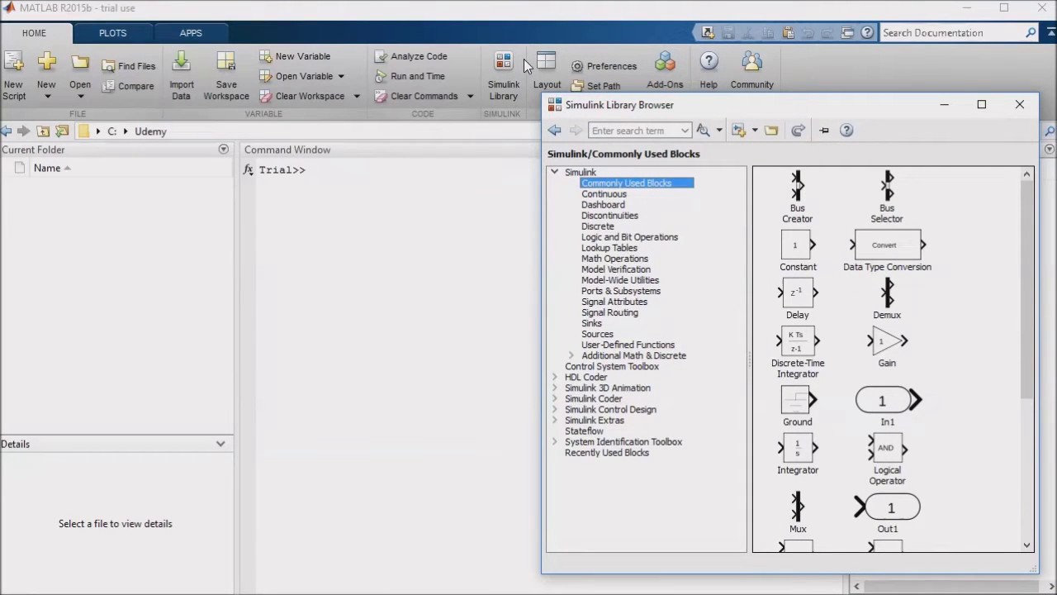
{"action": "left_click", "coordinate": [602, 333]}
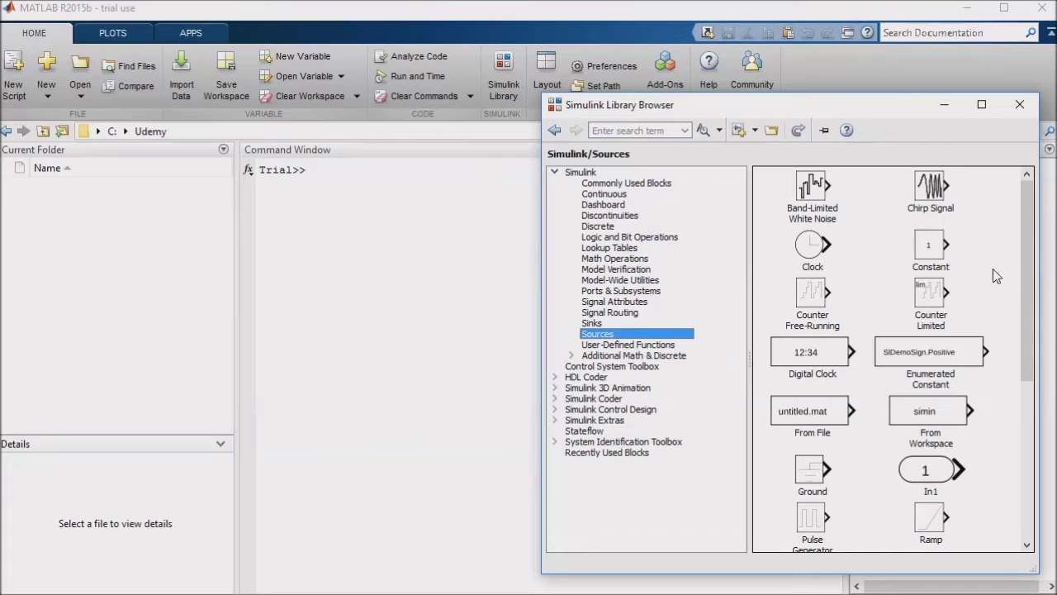
{"action": "left_click", "coordinate": [939, 249]}
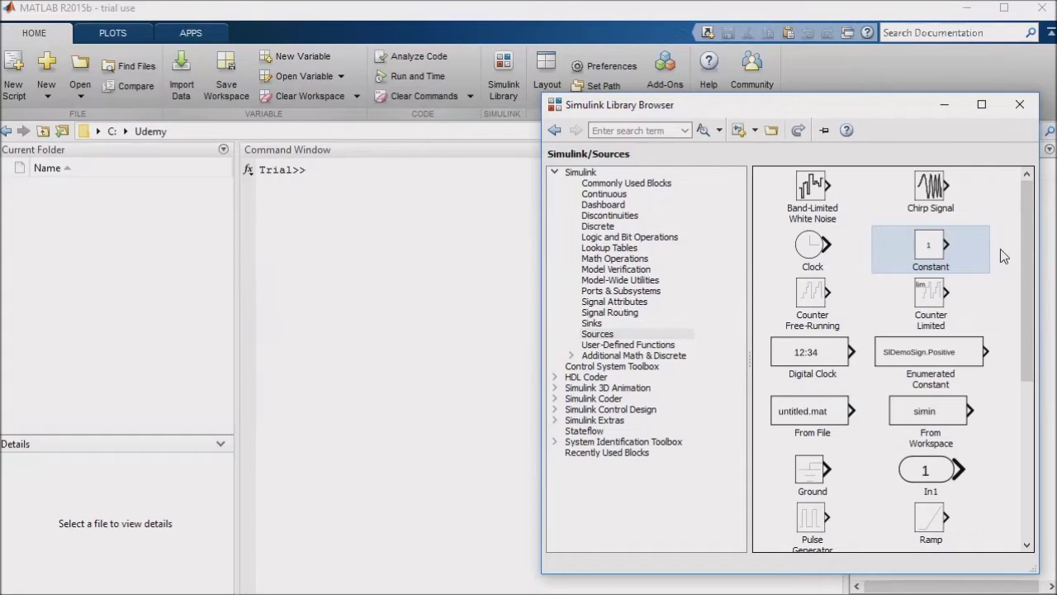
{"action": "left_click", "coordinate": [824, 249]}
{"action": "left_click", "coordinate": [806, 350]}
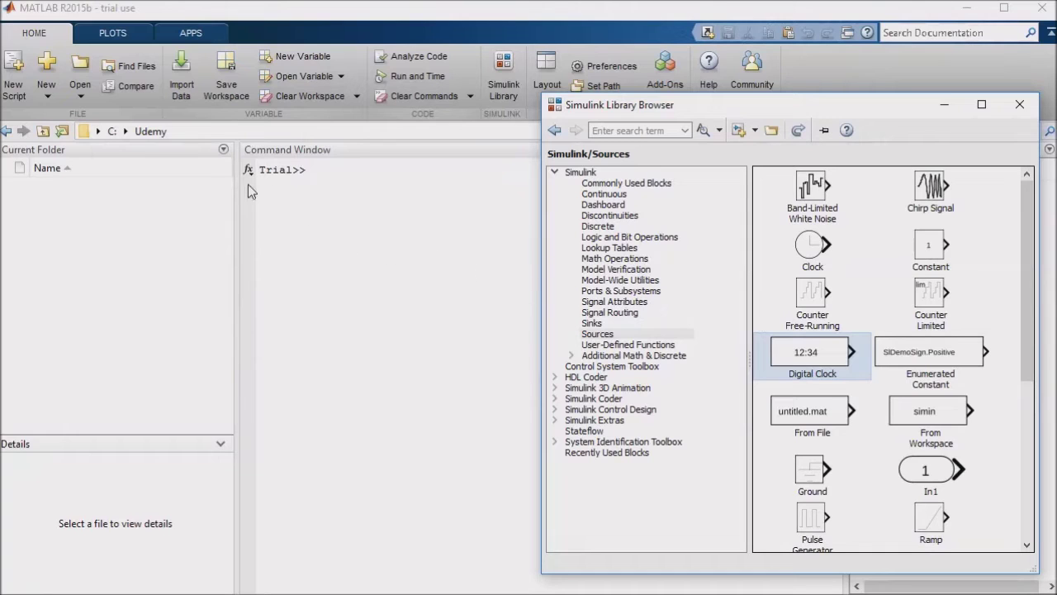
{"action": "left_click", "coordinate": [49, 94]}
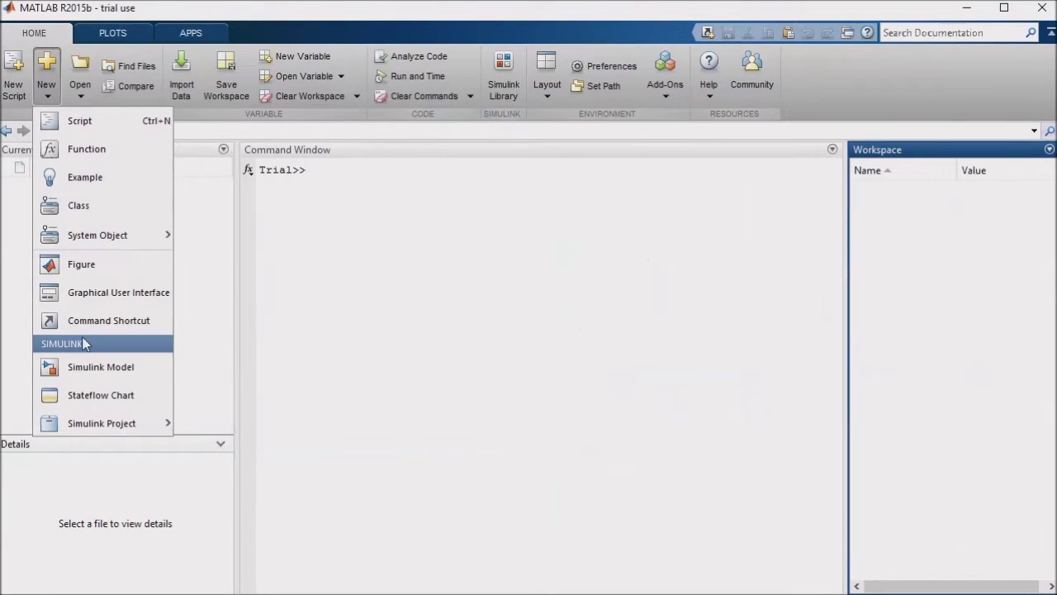
Create a blank untitled Simulink model, centre its window, and reopen the Library Browser.
{"action": "left_click", "coordinate": [113, 375]}
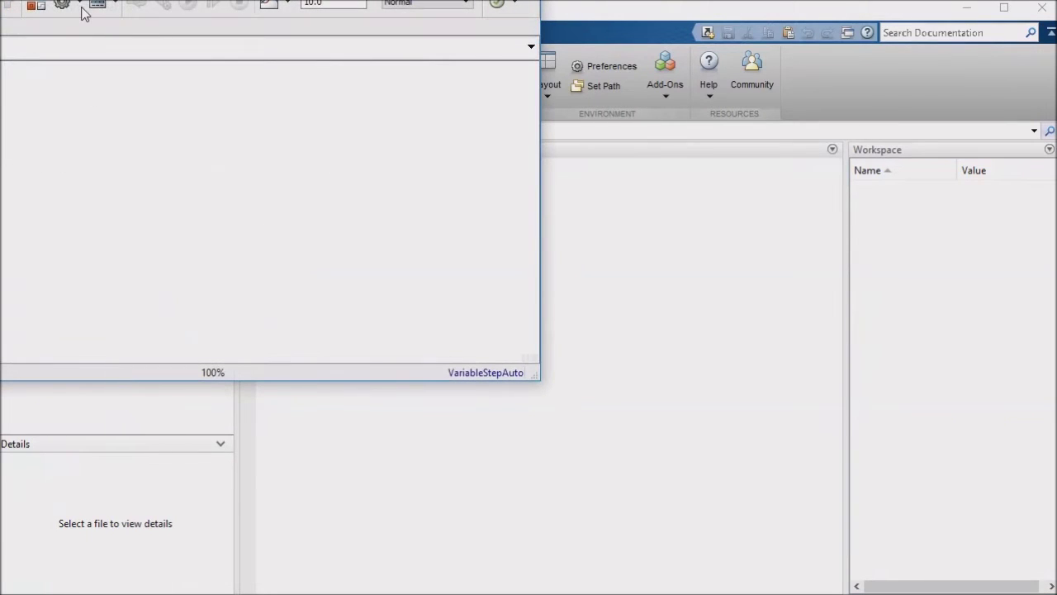
{"action": "left_click_drag", "start_coordinate": [81, 12], "coordinate": [254, 147]}
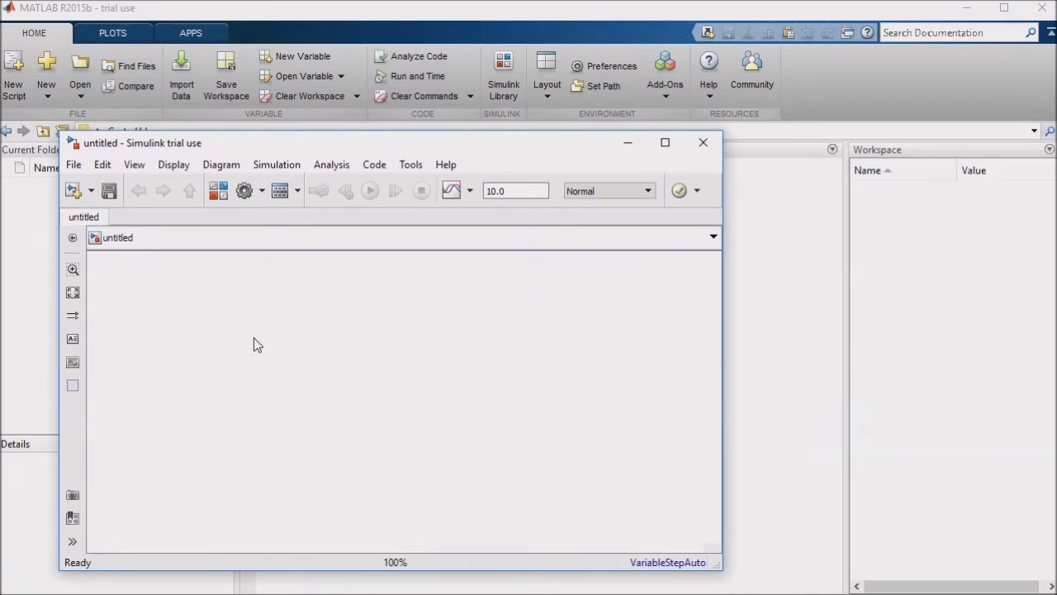
{"action": "key", "text": "ctrl+shift+l"}
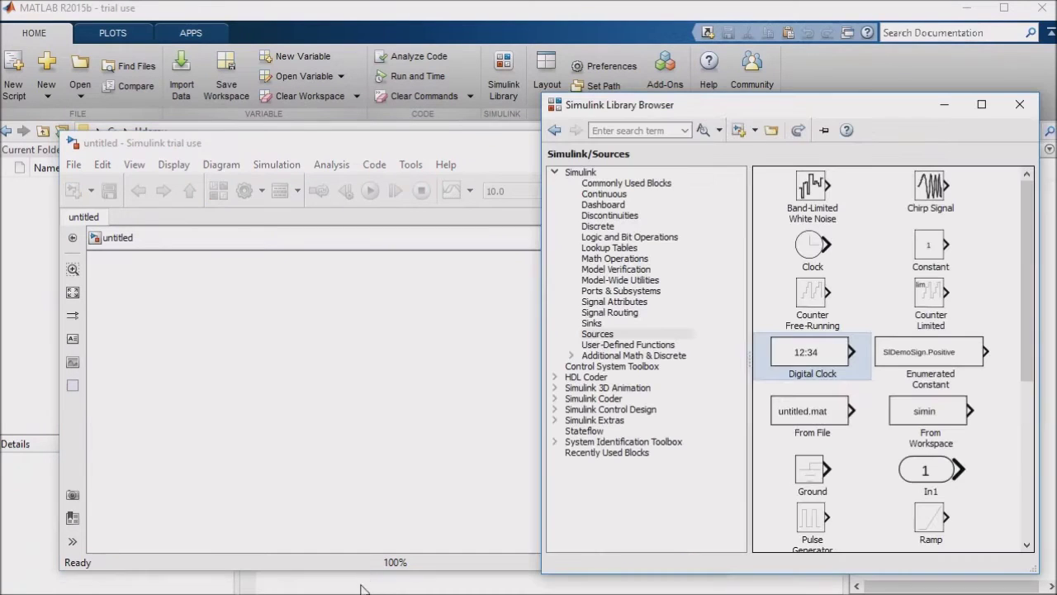
Add two Constant blocks, a Sum, a Switch and a Scope from Commonly Used Blocks.
{"action": "left_click", "coordinate": [614, 184]}
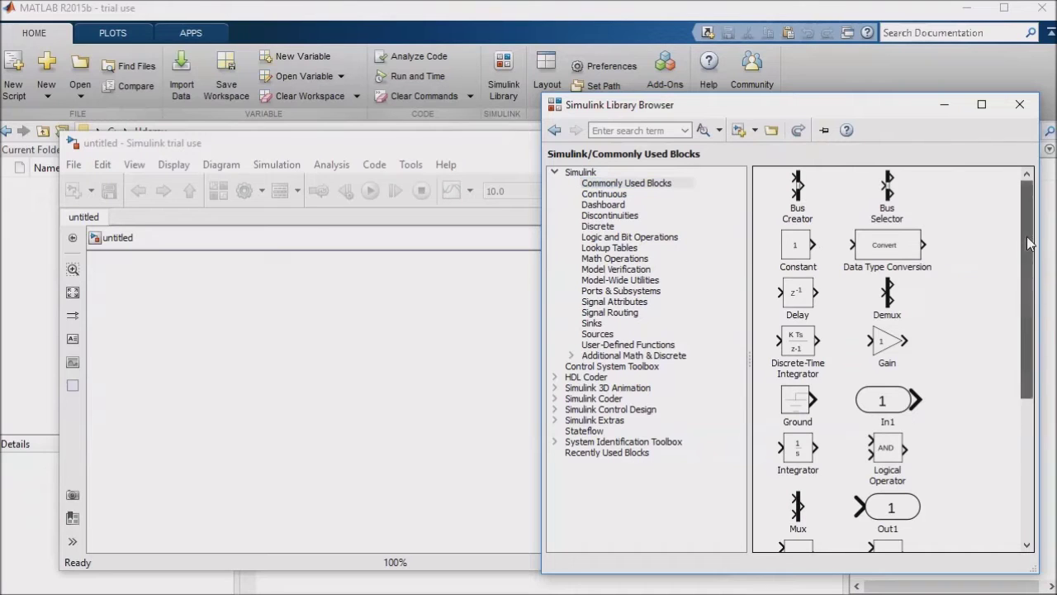
{"action": "scroll", "coordinate": [1028, 242], "scroll_direction": "down", "scroll_amount": 2}
{"action": "left_click_drag", "start_coordinate": [801, 202], "coordinate": [256, 312]}
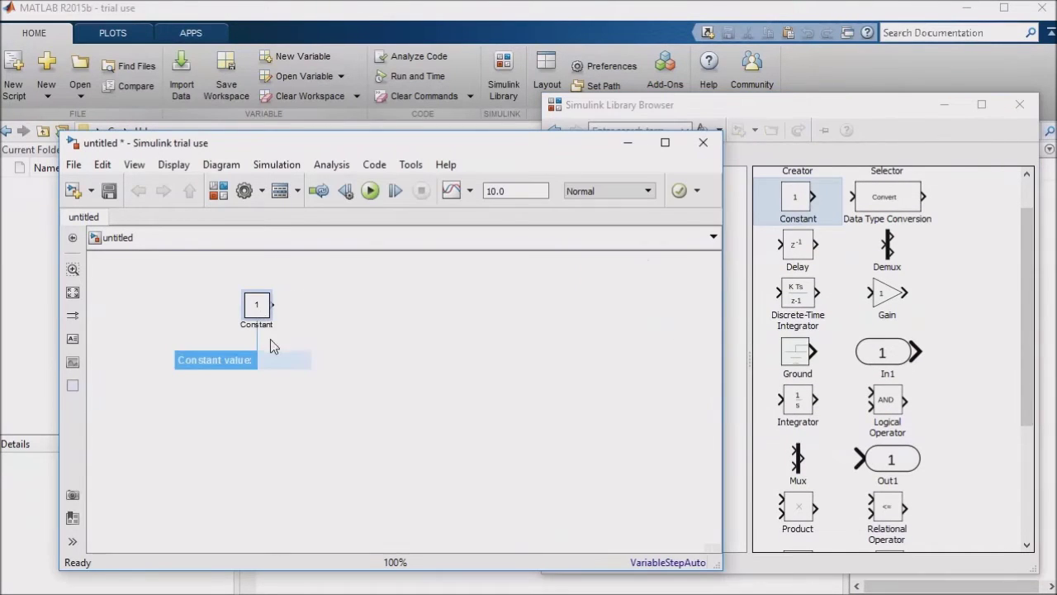
{"action": "left_click_drag", "start_coordinate": [256, 305], "coordinate": [257, 351]}
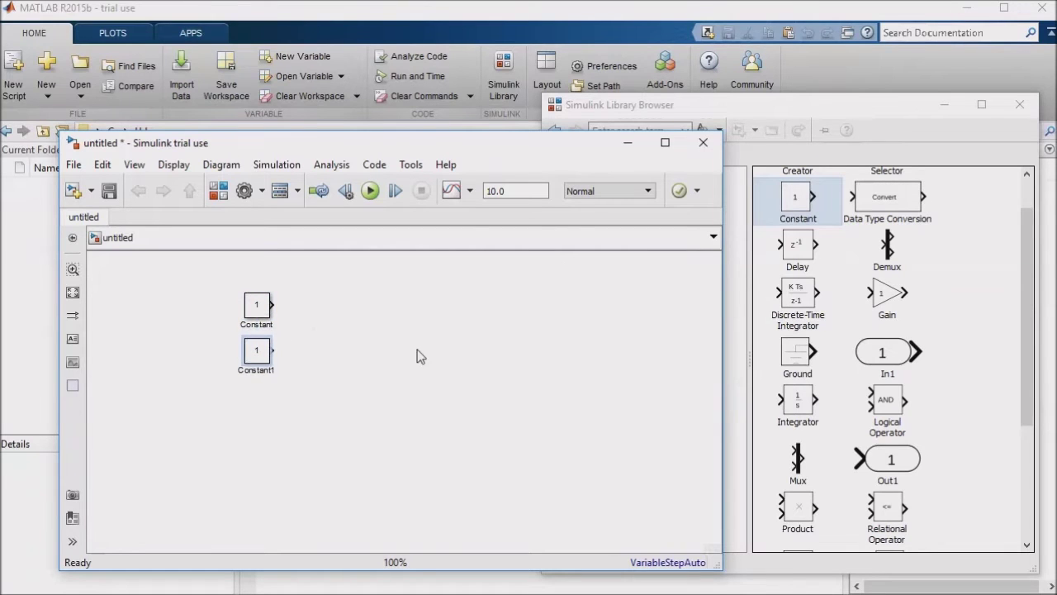
{"action": "left_click_drag", "start_coordinate": [1023, 320], "coordinate": [1020, 448]}
{"action": "left_click_drag", "start_coordinate": [890, 420], "coordinate": [455, 330]}
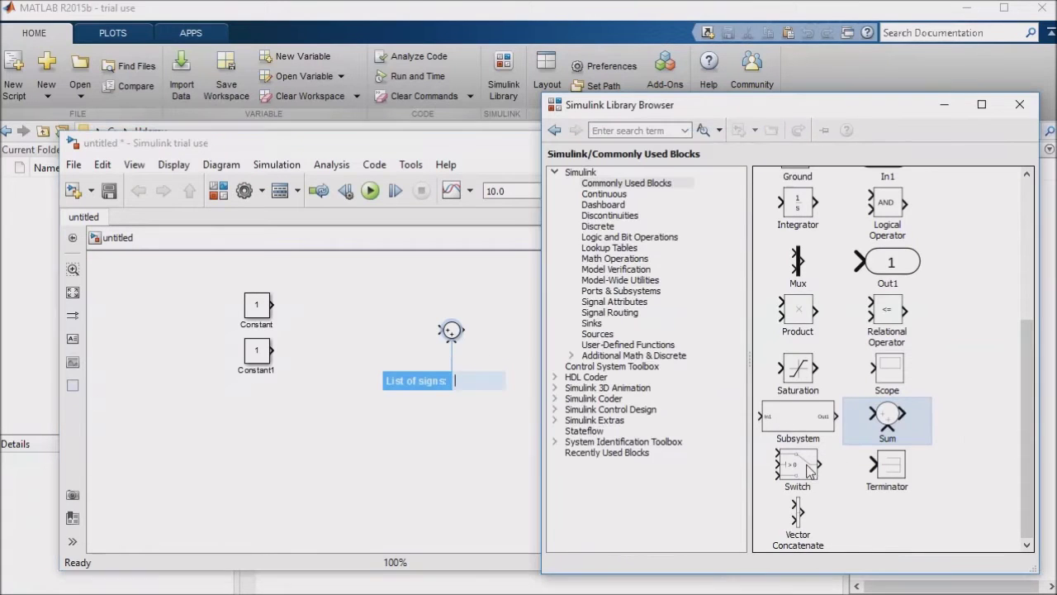
{"action": "left_click_drag", "start_coordinate": [809, 471], "coordinate": [377, 337]}
{"action": "left_click_drag", "start_coordinate": [912, 390], "coordinate": [519, 330]}
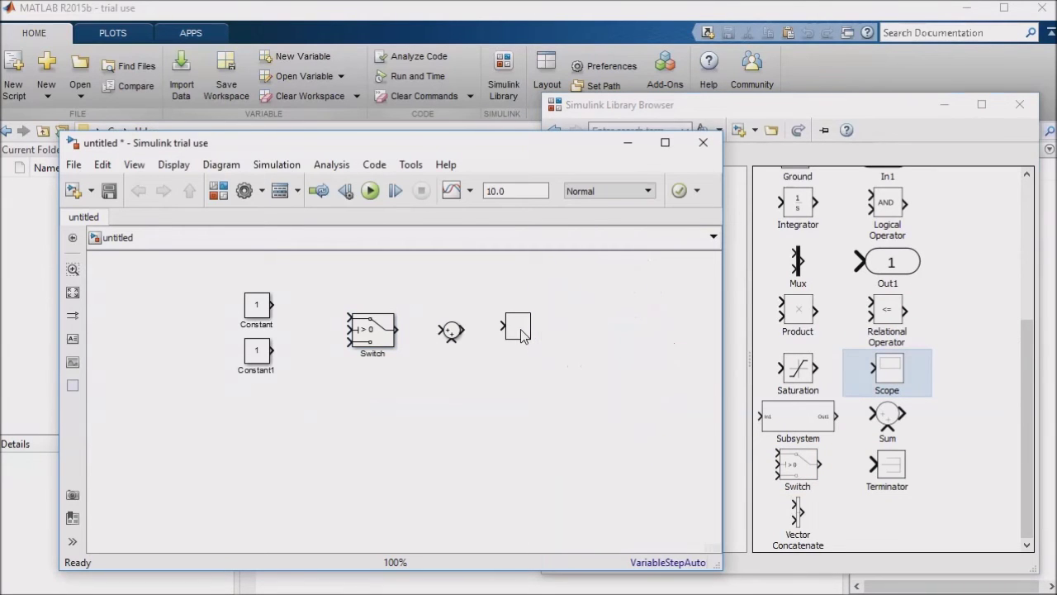
{"action": "left_click", "coordinate": [923, 387]}
Add a Unit Delay from Discrete and a Digital Clock from Sources.
{"action": "left_click", "coordinate": [598, 226]}
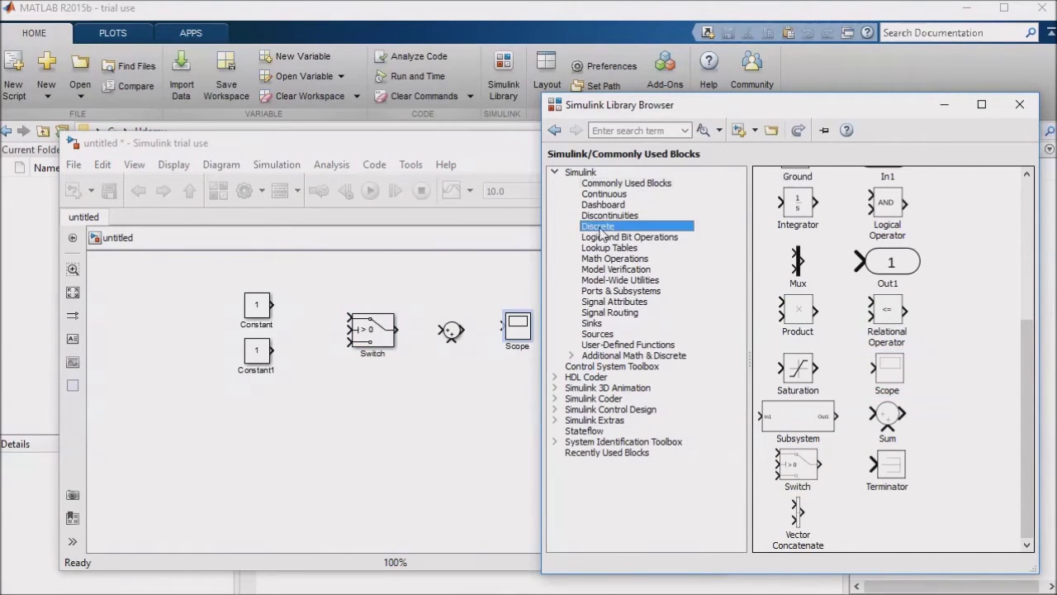
{"action": "left_click_drag", "start_coordinate": [1021, 375], "coordinate": [1004, 504]}
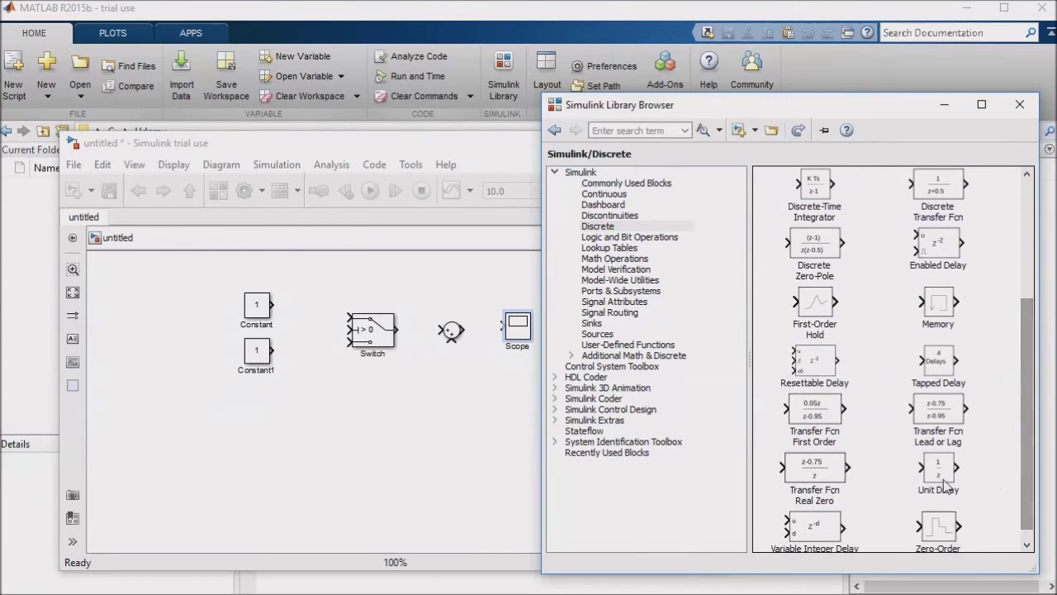
{"action": "left_click_drag", "start_coordinate": [939, 479], "coordinate": [420, 431]}
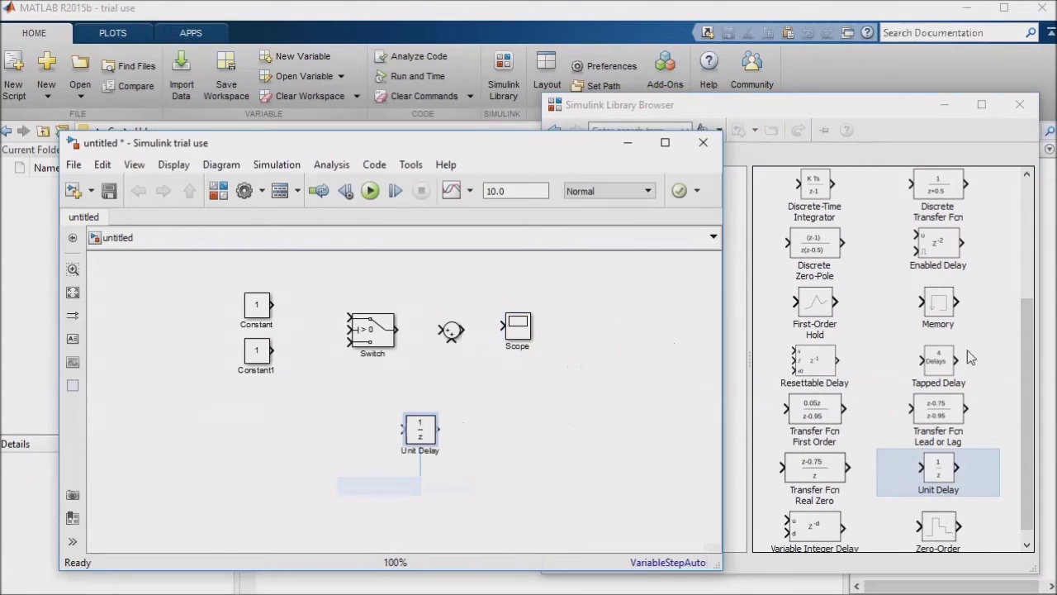
{"action": "left_click", "coordinate": [1002, 353]}
{"action": "left_click", "coordinate": [601, 334]}
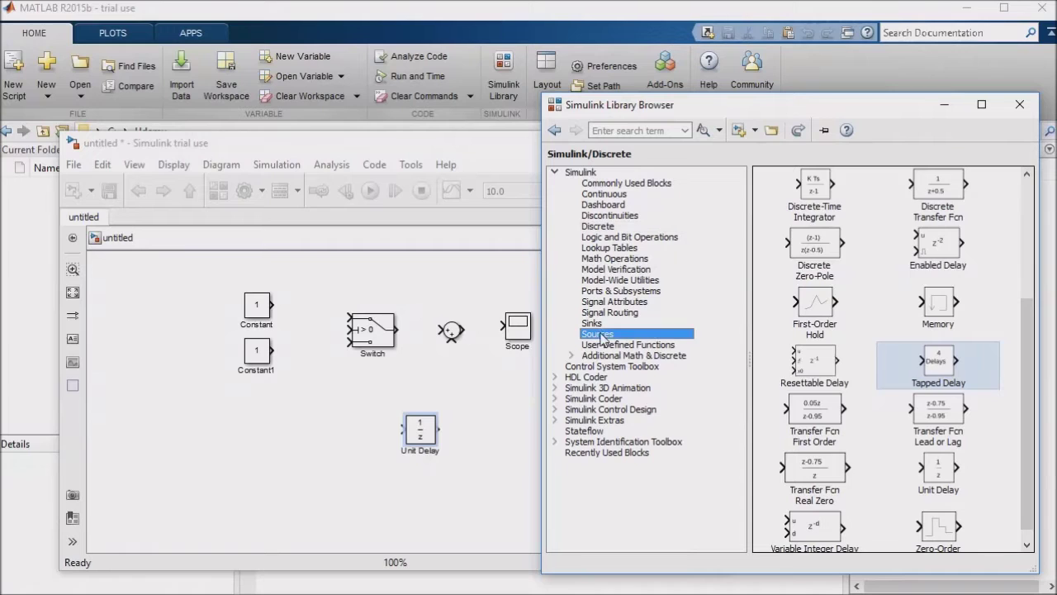
{"action": "left_click_drag", "start_coordinate": [814, 361], "coordinate": [313, 397]}
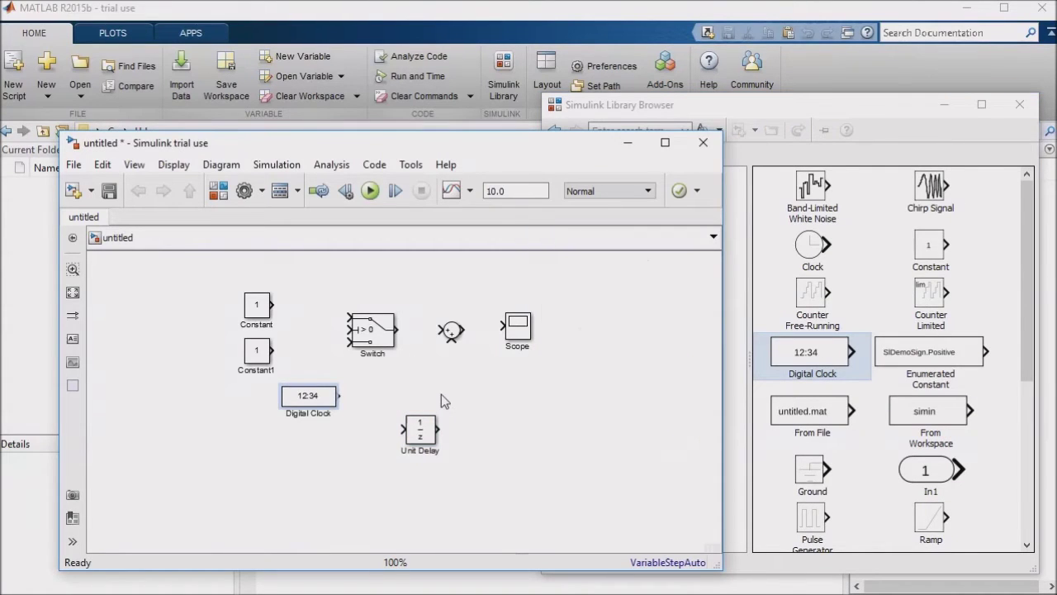
Arrange Constant, Constant1 and the Digital Clock beside the Switch as a group on the left.
{"action": "left_click", "coordinate": [441, 394]}
{"action": "left_click", "coordinate": [371, 340]}
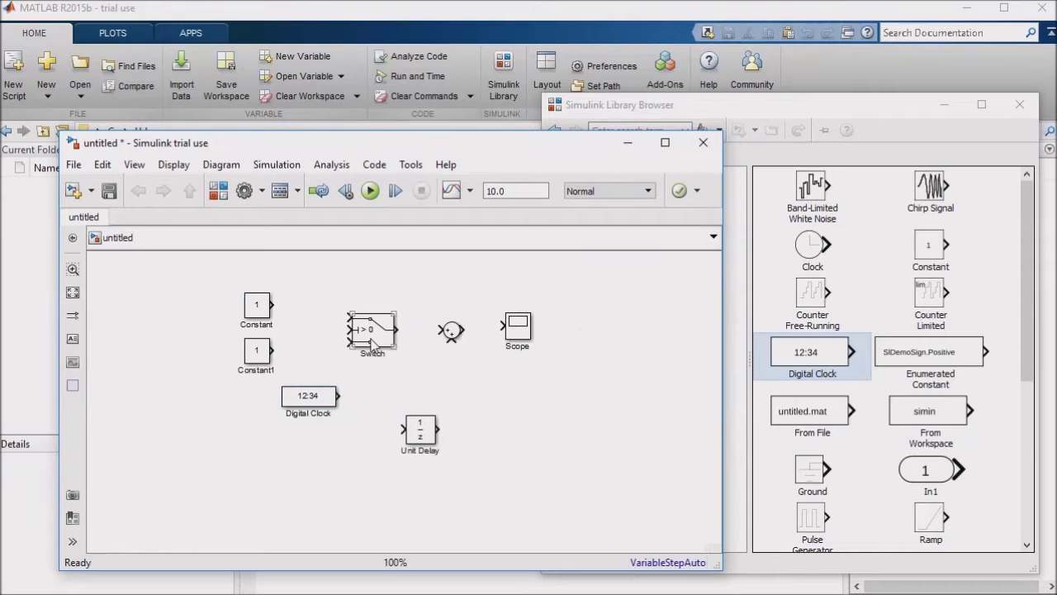
{"action": "left_click_drag", "start_coordinate": [371, 342], "coordinate": [384, 408]}
{"action": "left_click", "coordinate": [263, 356]}
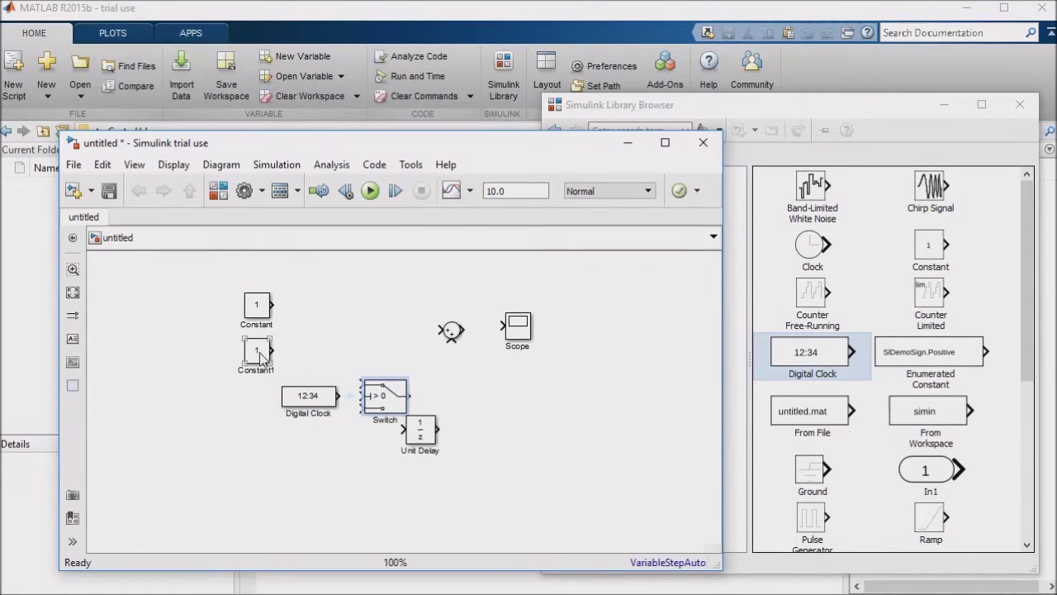
{"action": "left_click_drag", "start_coordinate": [261, 357], "coordinate": [327, 452]}
{"action": "left_click", "coordinate": [264, 310]}
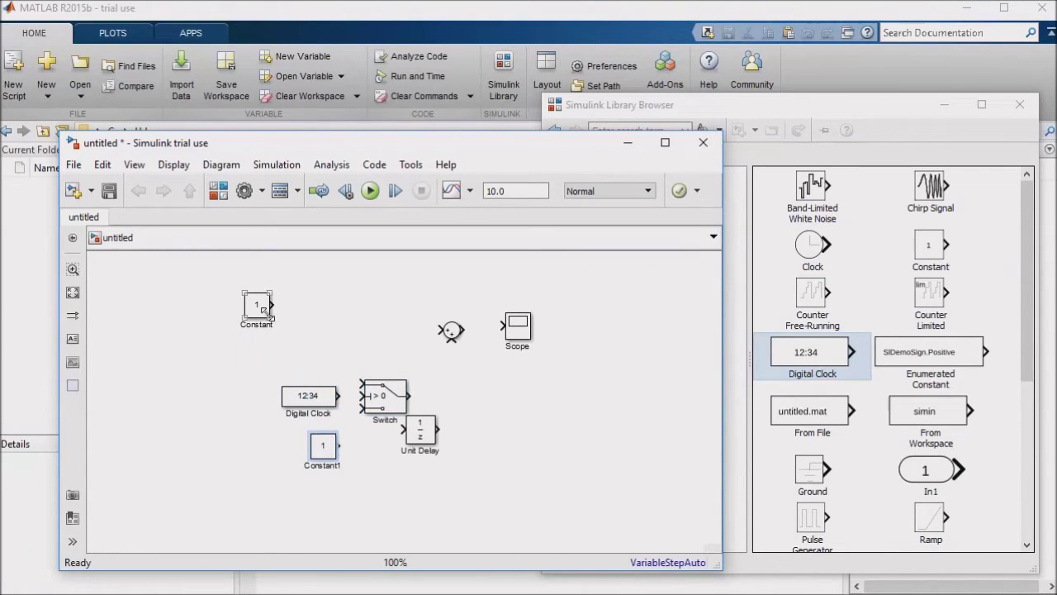
{"action": "left_click_drag", "start_coordinate": [264, 310], "coordinate": [331, 350]}
{"action": "left_click", "coordinate": [329, 395]}
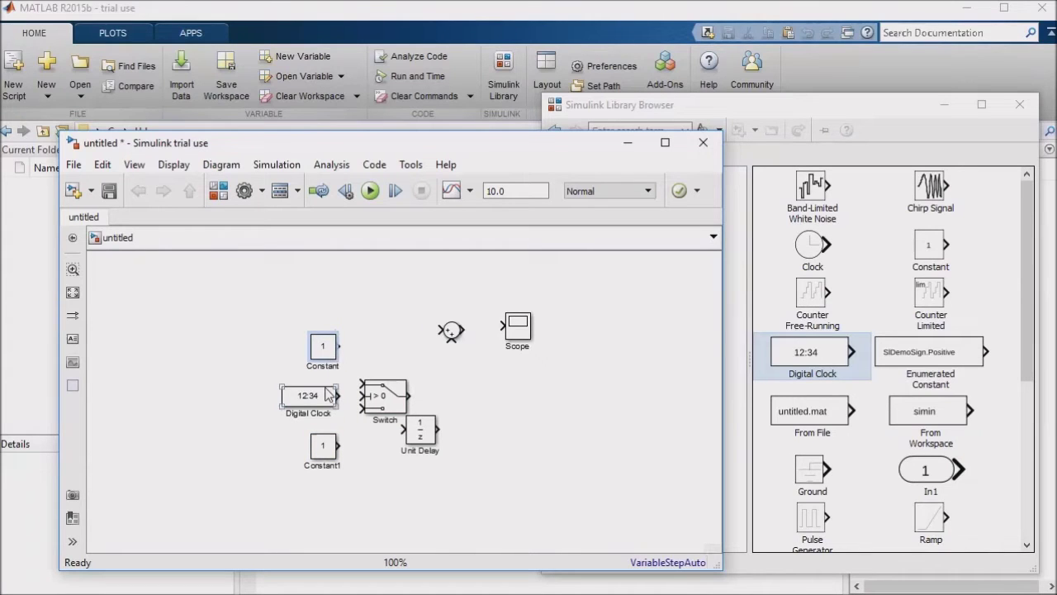
{"action": "left_click_drag", "start_coordinate": [329, 395], "coordinate": [363, 396]}
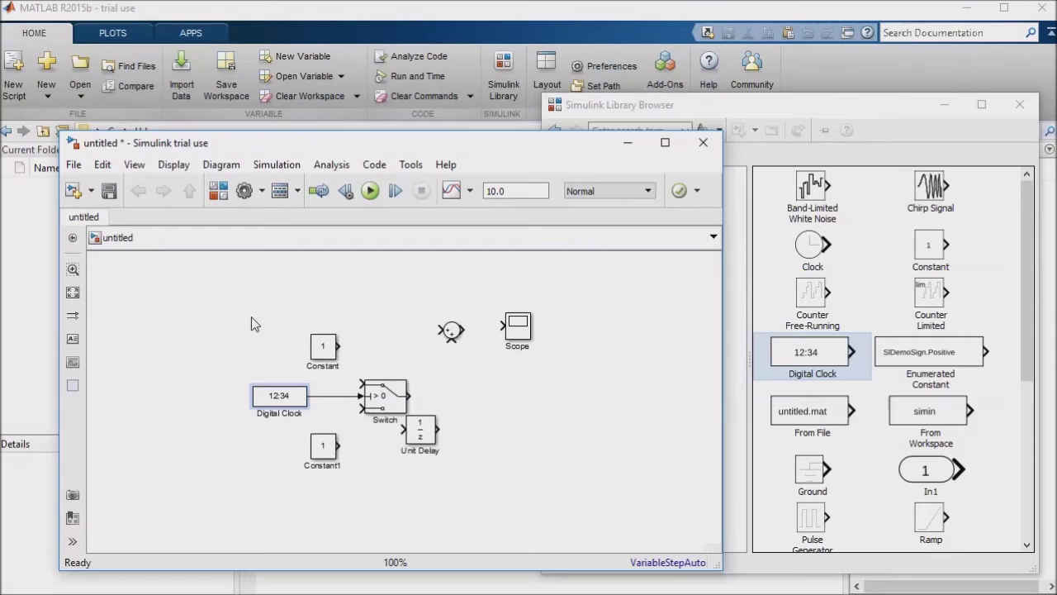
{"action": "left_click_drag", "start_coordinate": [249, 315], "coordinate": [397, 489]}
{"action": "left_click_drag", "start_coordinate": [378, 399], "coordinate": [295, 364]}
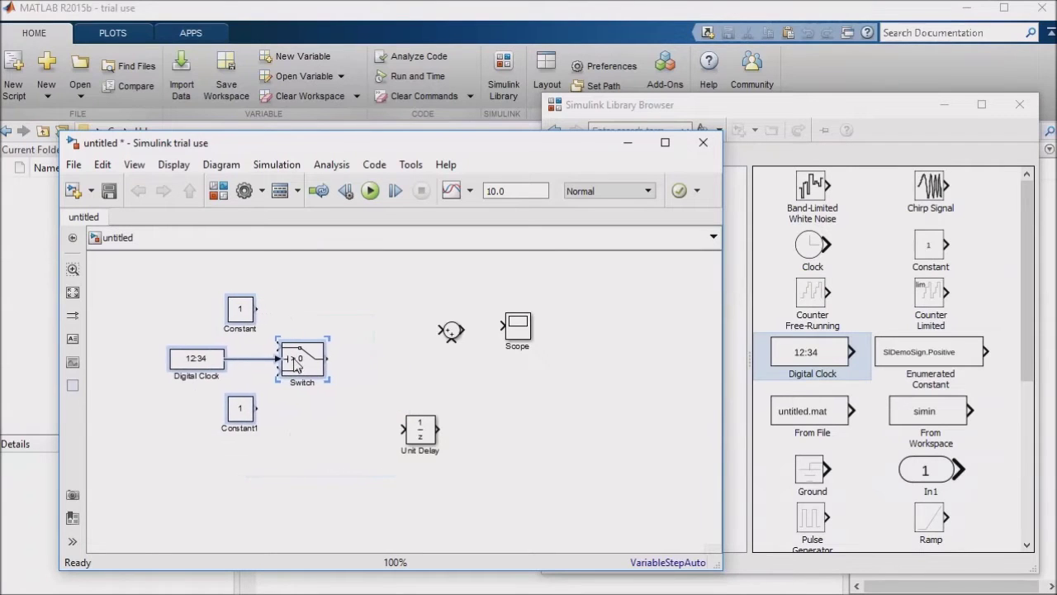
{"action": "left_click", "coordinate": [380, 404]}
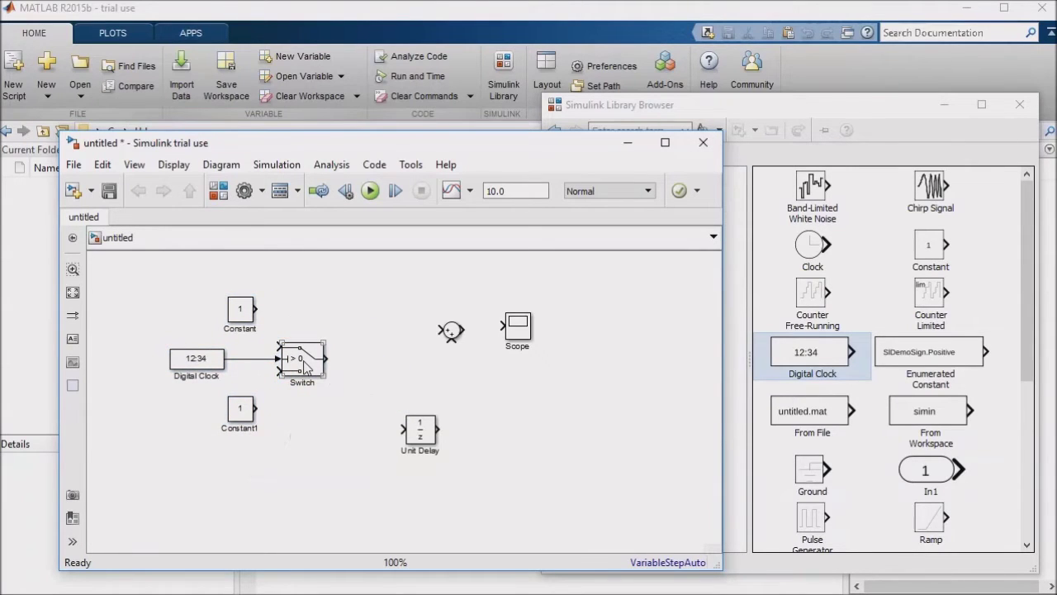
Set the Switch block's Threshold to 5.
{"action": "double_click", "coordinate": [302, 360]}
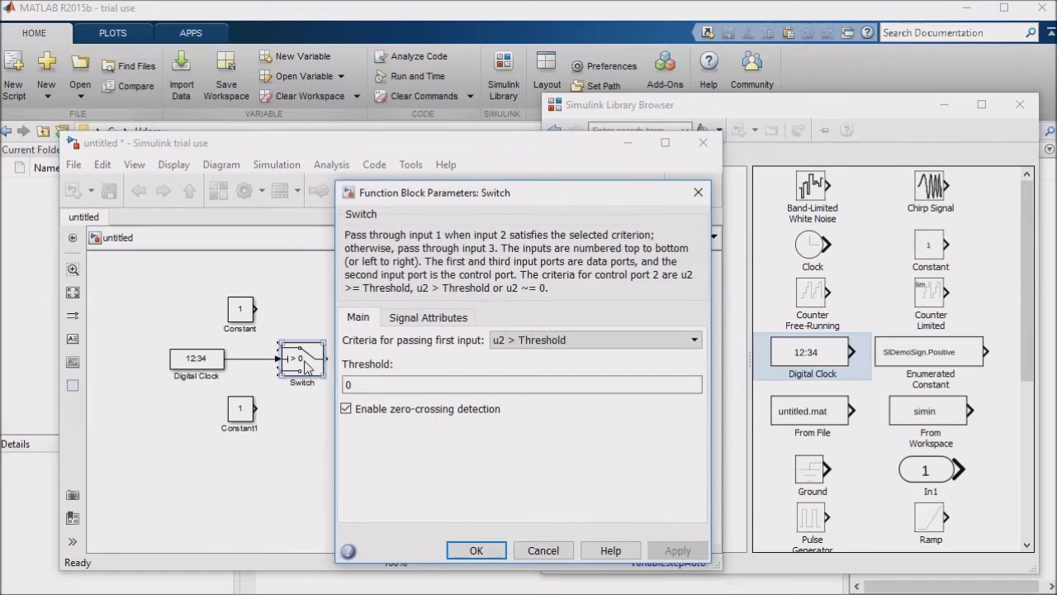
{"action": "left_click", "coordinate": [373, 384]}
{"action": "key", "text": "BackSpace"}
{"action": "type", "text": "5"}
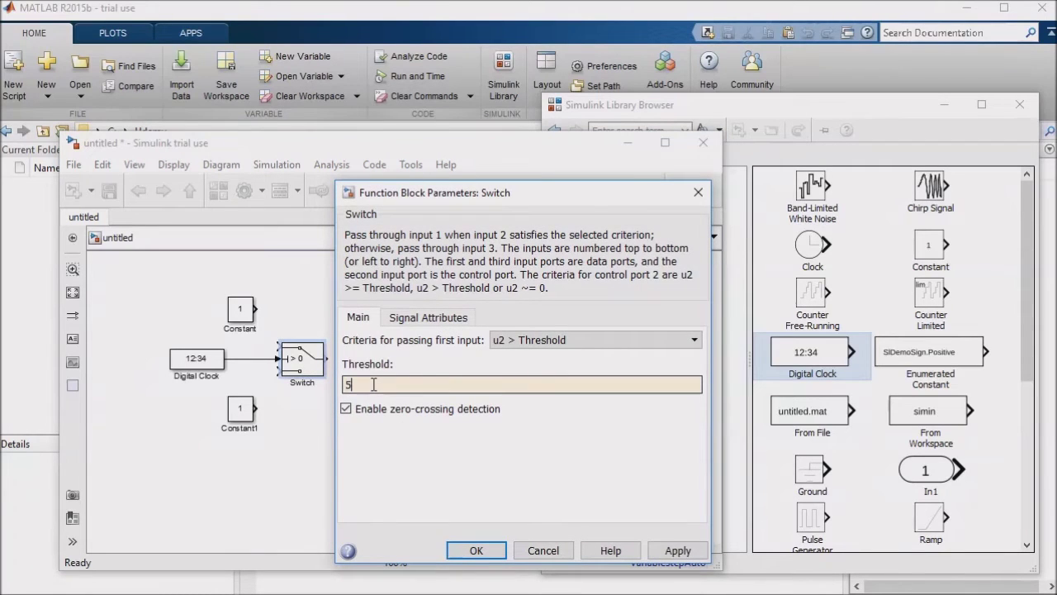
{"action": "key", "text": "Return"}
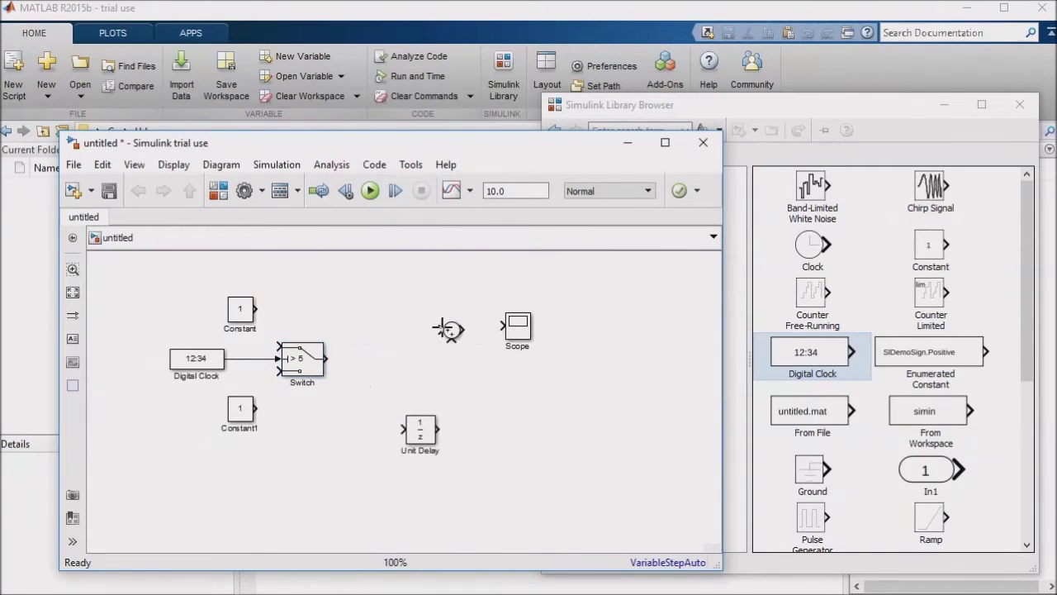
{"action": "left_click", "coordinate": [451, 331]}
Line up the Sum, Unit Delay and Scope blocks to the right of the Switch.
{"action": "left_click_drag", "start_coordinate": [450, 331], "coordinate": [372, 367]}
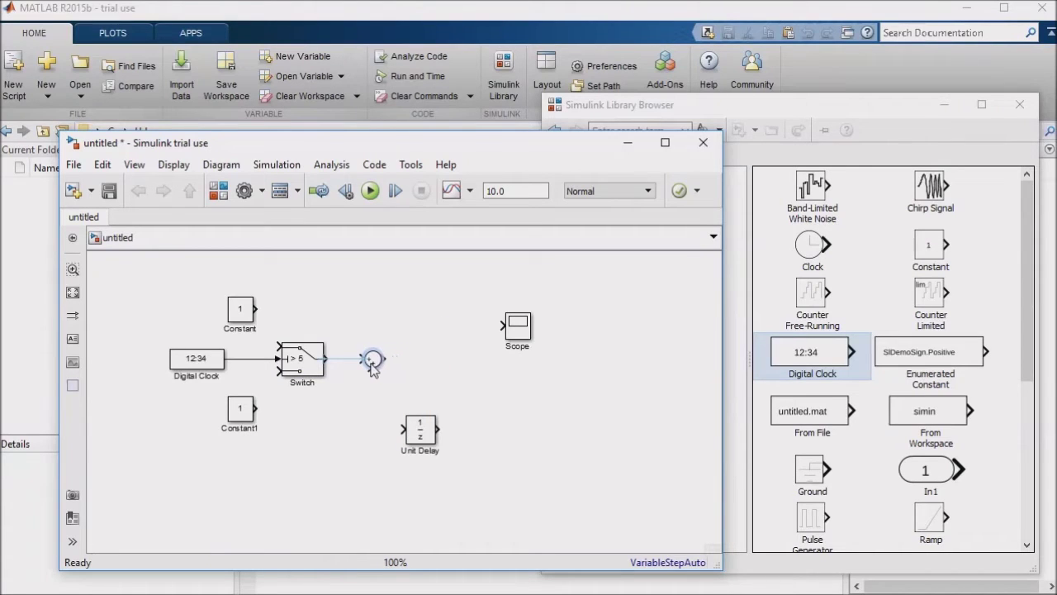
{"action": "left_click_drag", "start_coordinate": [420, 433], "coordinate": [441, 414]}
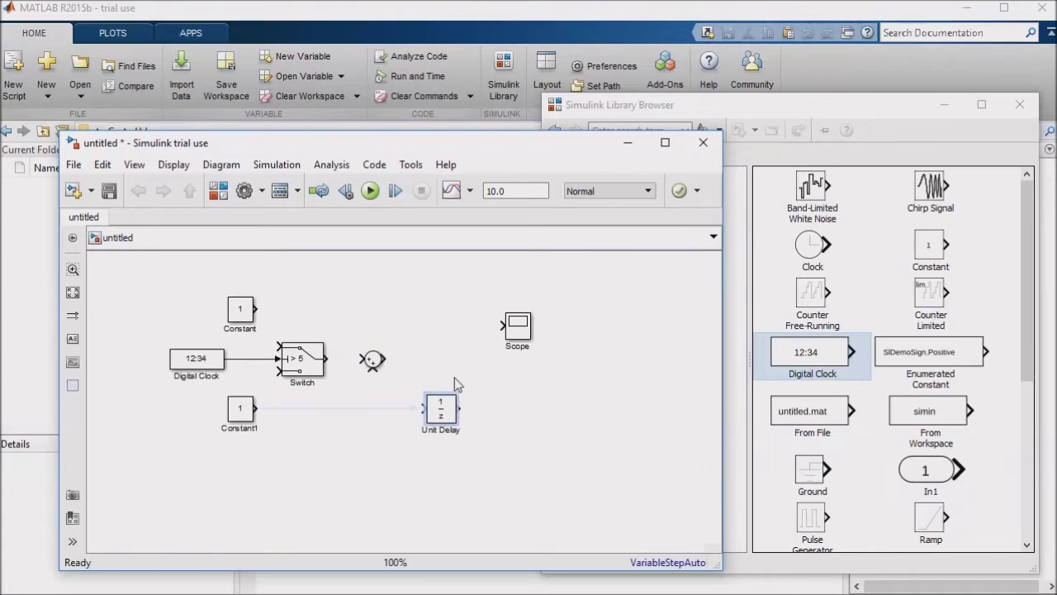
{"action": "left_click_drag", "start_coordinate": [521, 315], "coordinate": [495, 349]}
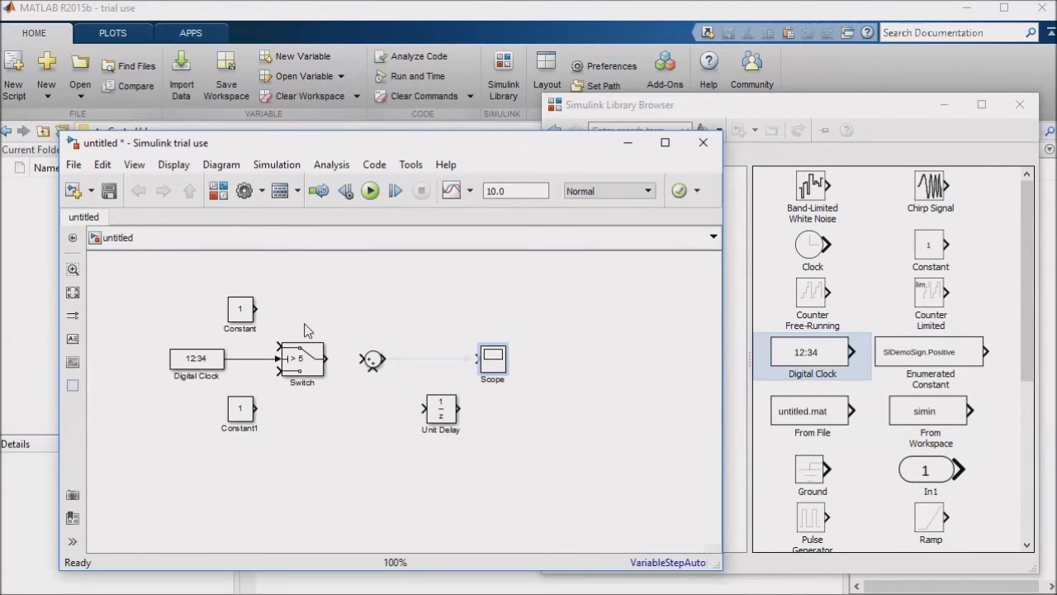
{"action": "left_click", "coordinate": [307, 355]}
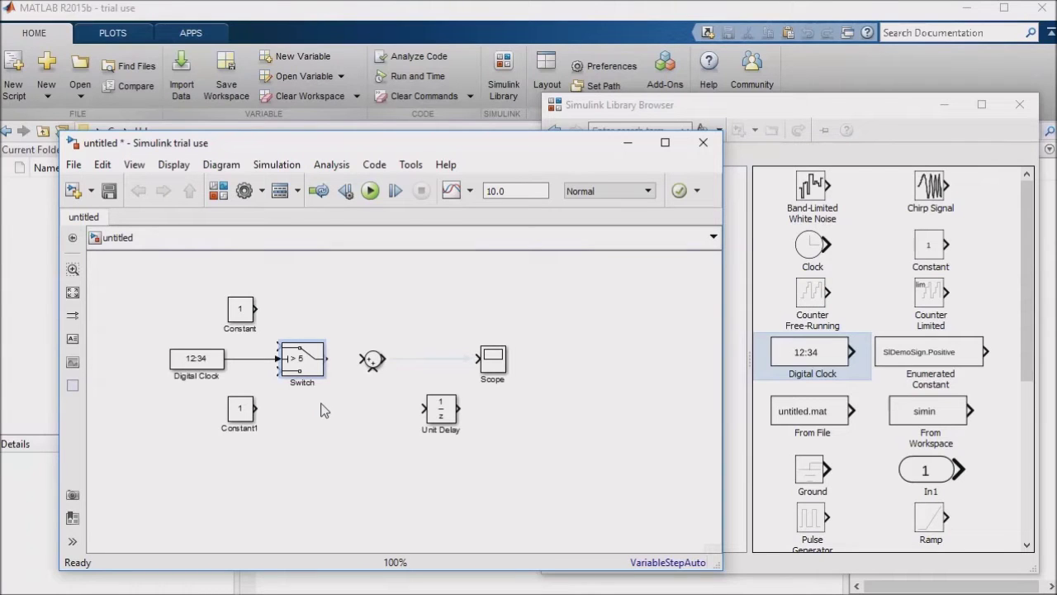
Change the top Constant block's value to 0.
{"action": "double_click", "coordinate": [245, 318]}
{"action": "type", "text": "0"}
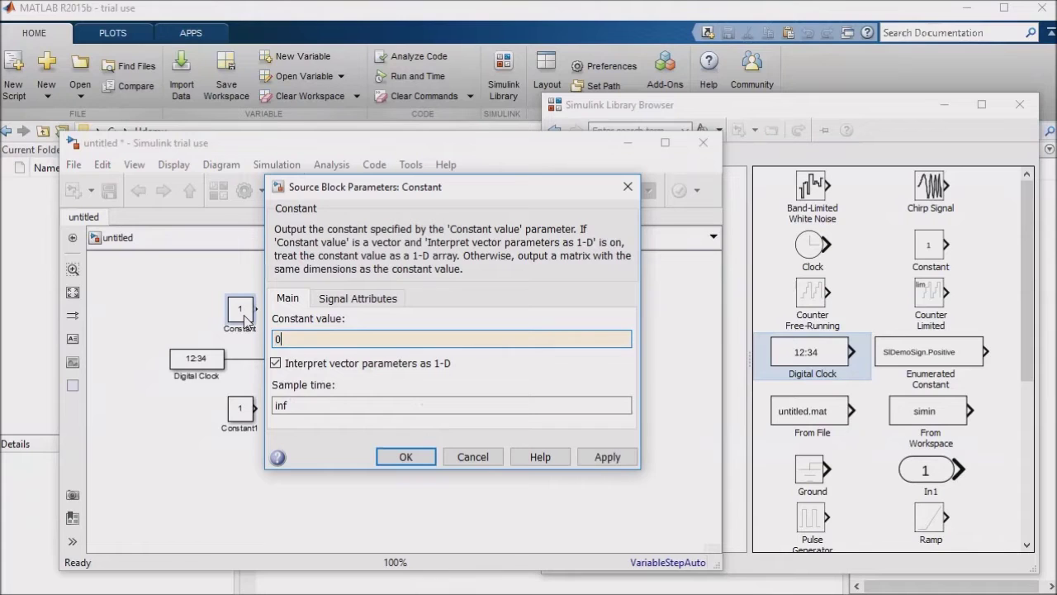
{"action": "key", "text": "Return"}
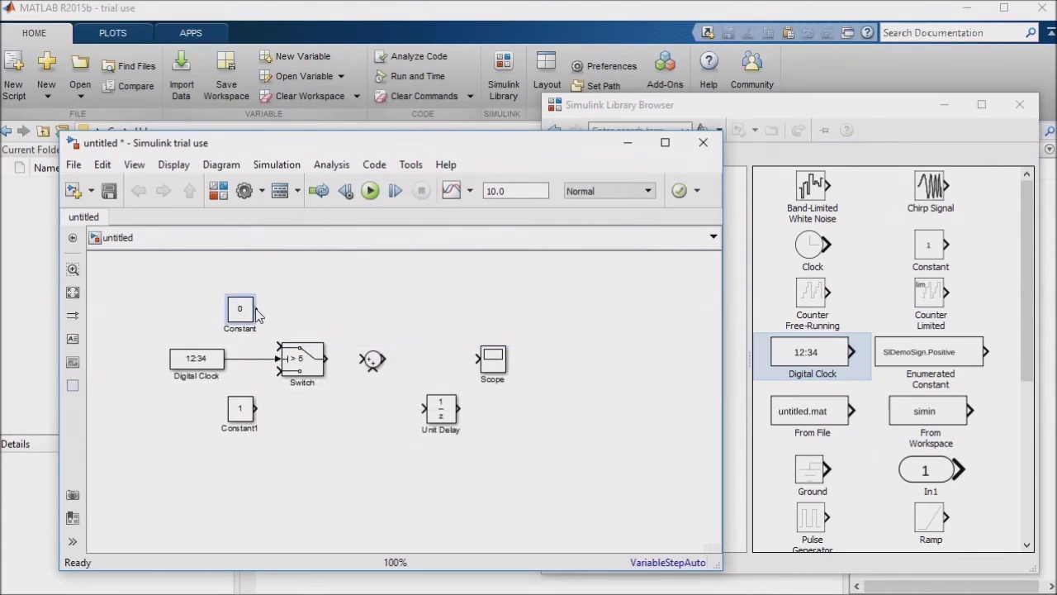
Wire Constant and Constant1 into the Switch, Switch into Sum, and Sum into Scope.
{"action": "left_click_drag", "start_coordinate": [257, 309], "coordinate": [280, 347]}
{"action": "left_click_drag", "start_coordinate": [256, 408], "coordinate": [277, 369]}
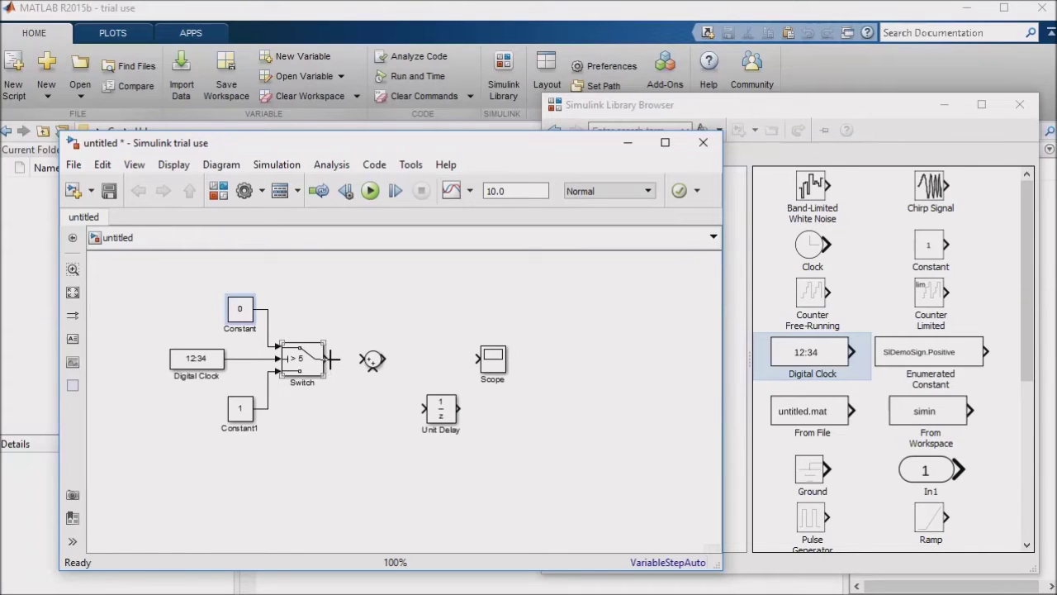
{"action": "left_click_drag", "start_coordinate": [328, 358], "coordinate": [365, 358]}
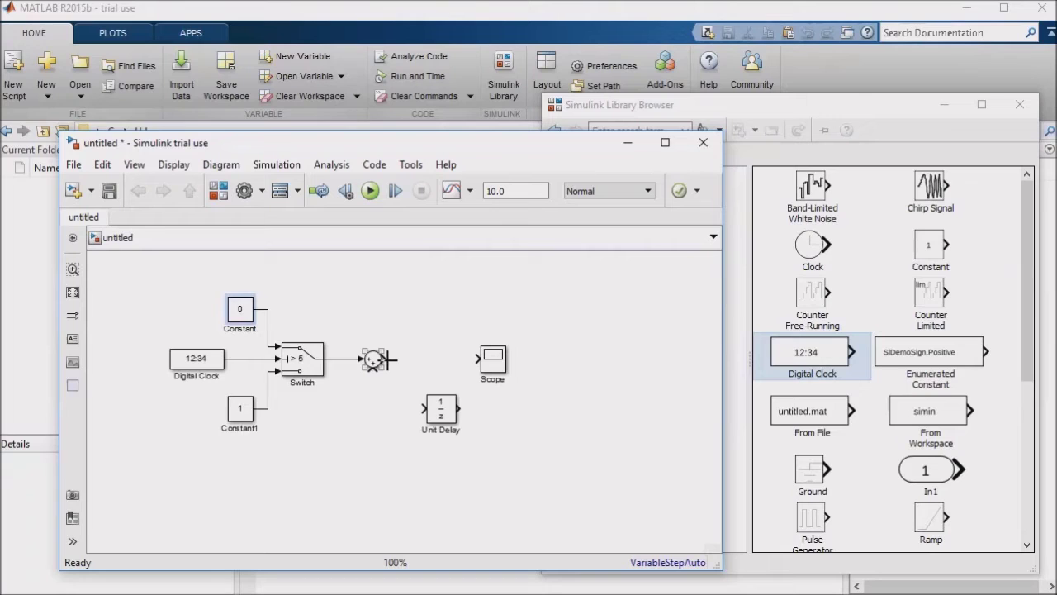
{"action": "left_click_drag", "start_coordinate": [383, 358], "coordinate": [419, 358]}
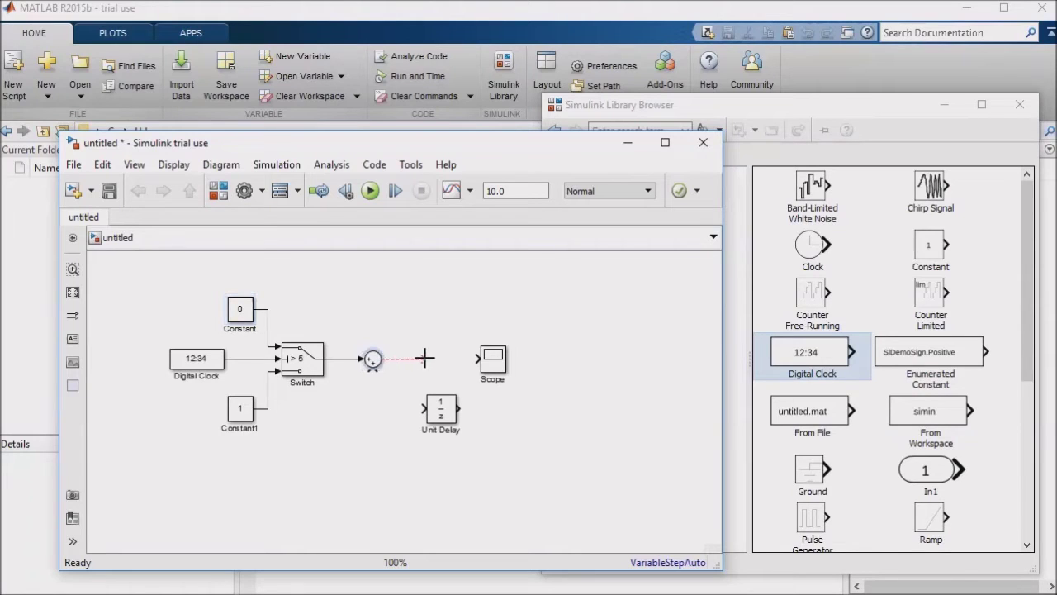
{"action": "left_click_drag", "start_coordinate": [425, 357], "coordinate": [478, 357]}
{"action": "left_click", "coordinate": [447, 408]}
{"action": "left_click_drag", "start_coordinate": [447, 412], "coordinate": [434, 412]}
{"action": "left_click", "coordinate": [493, 376]}
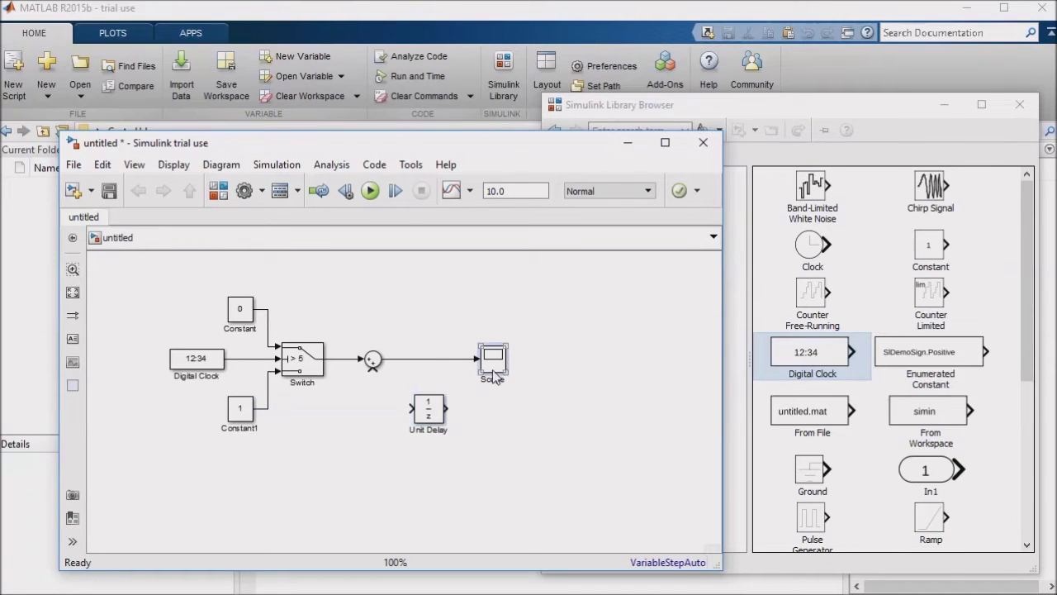
{"action": "left_click", "coordinate": [486, 406]}
Flip the Unit Delay and wire it as feedback from Sum's output into Sum.
{"action": "left_click", "coordinate": [431, 415]}
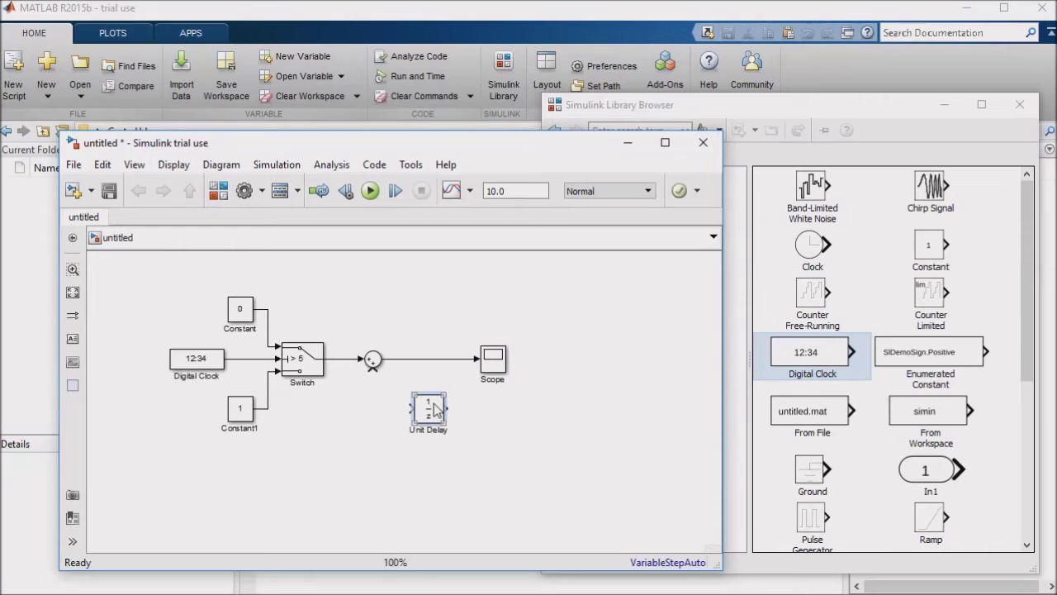
{"action": "right_click", "coordinate": [433, 408]}
{"action": "mouse_move", "coordinate": [569, 182]}
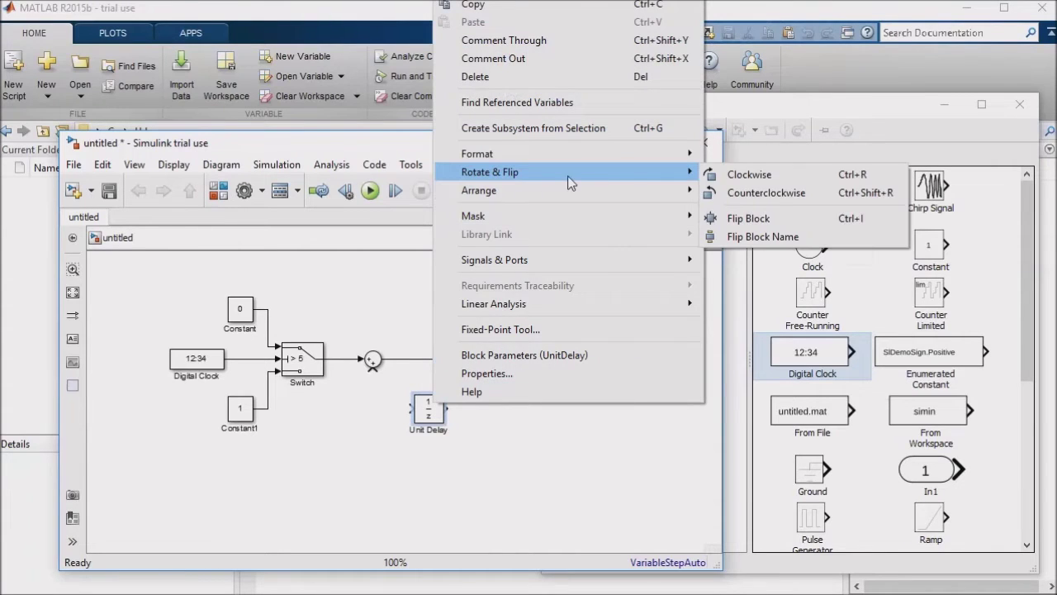
{"action": "left_click", "coordinate": [739, 220]}
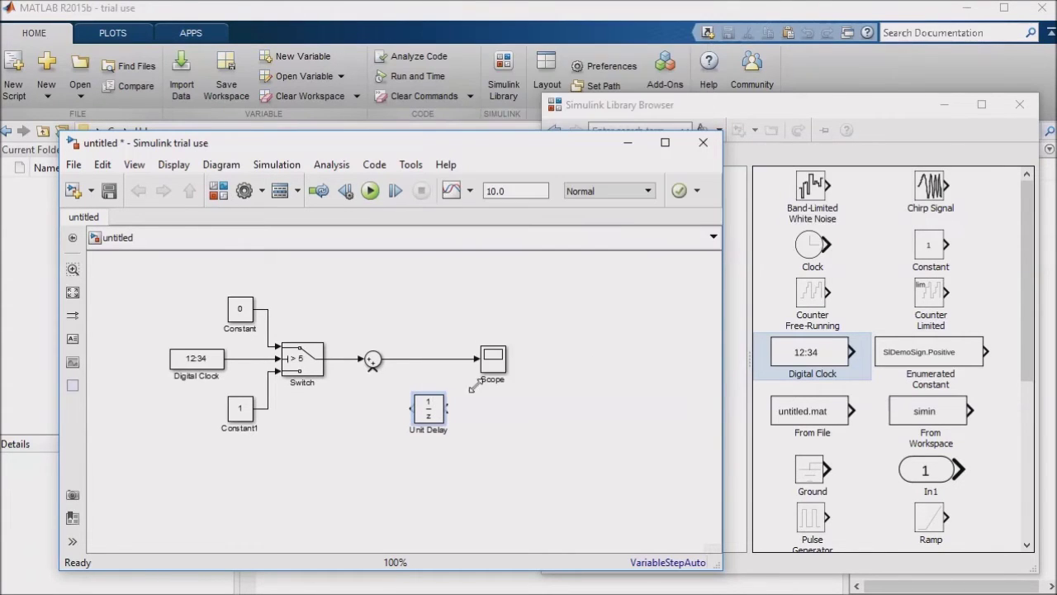
{"action": "left_click_drag", "start_coordinate": [450, 408], "coordinate": [458, 359]}
{"action": "left_click_drag", "start_coordinate": [404, 410], "coordinate": [371, 376]}
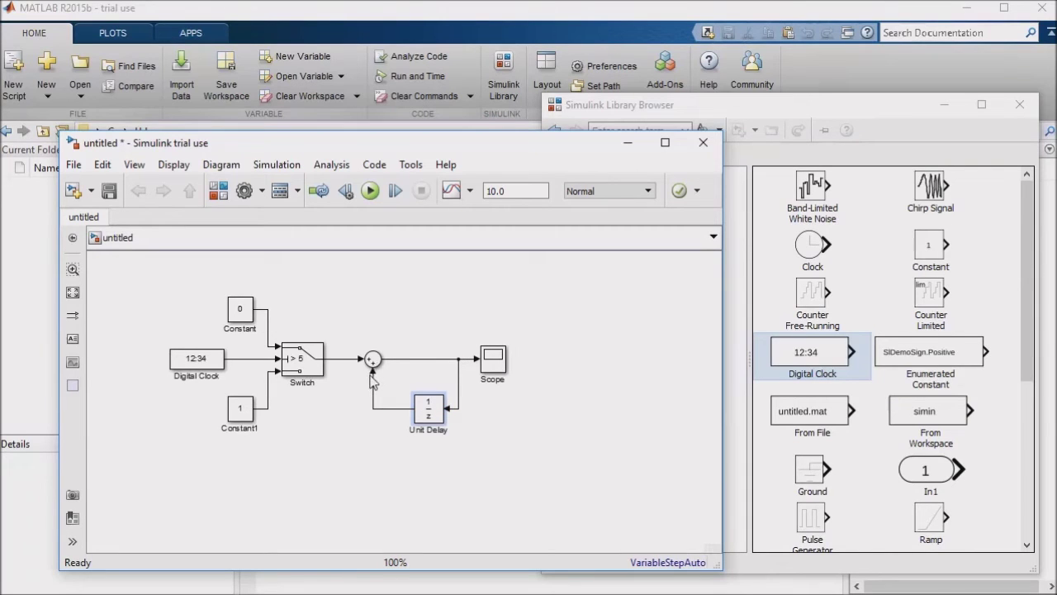
{"action": "left_click", "coordinate": [283, 168]}
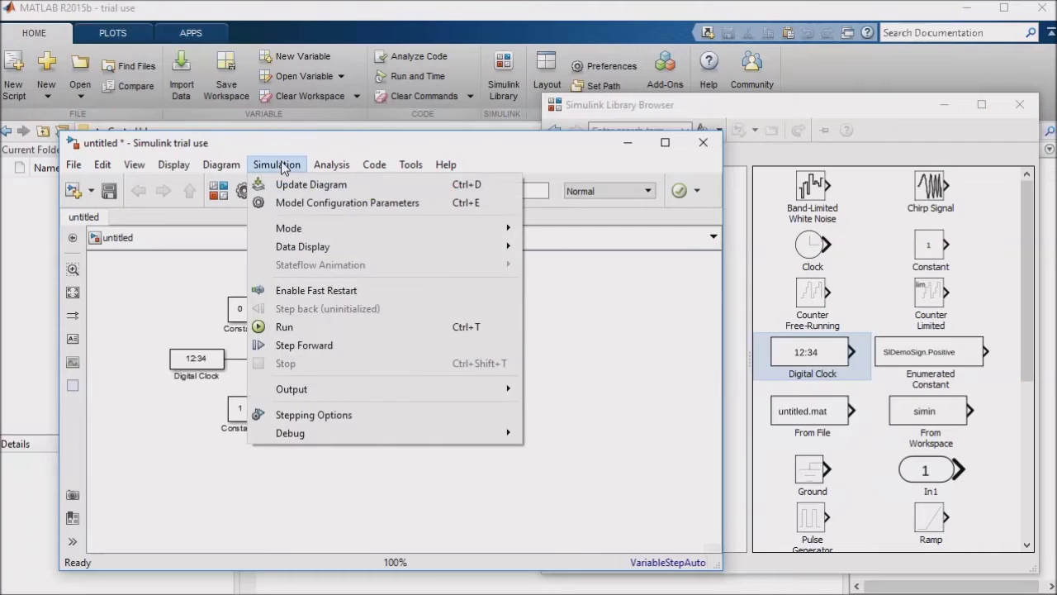
Set the solver to Fixed-step, discrete, with fixed-step size 1, and apply with OK.
{"action": "left_click", "coordinate": [317, 203]}
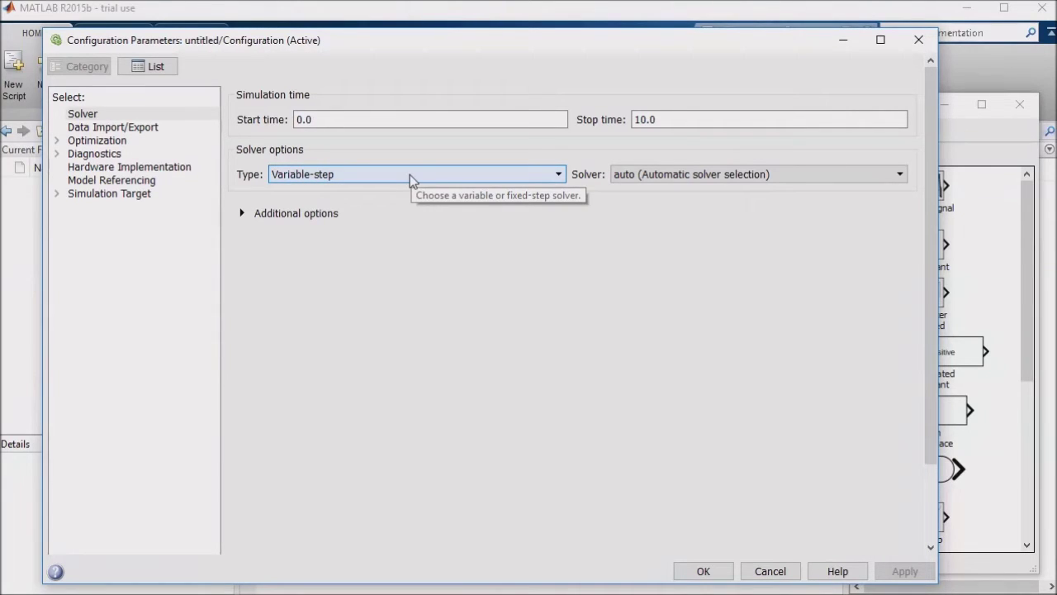
{"action": "left_click", "coordinate": [409, 174]}
{"action": "left_click", "coordinate": [348, 204]}
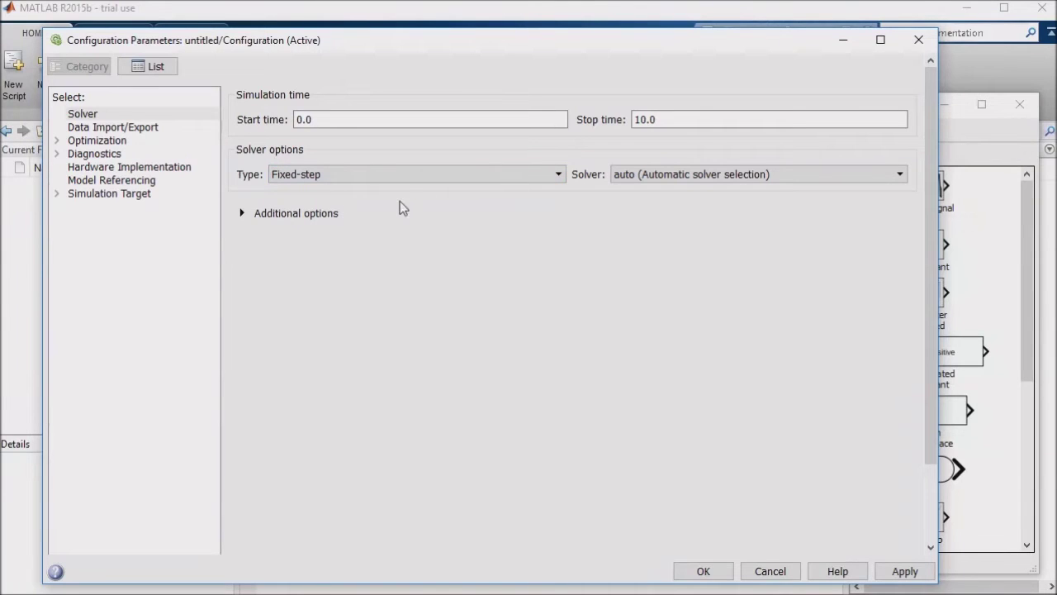
{"action": "left_click", "coordinate": [663, 175]}
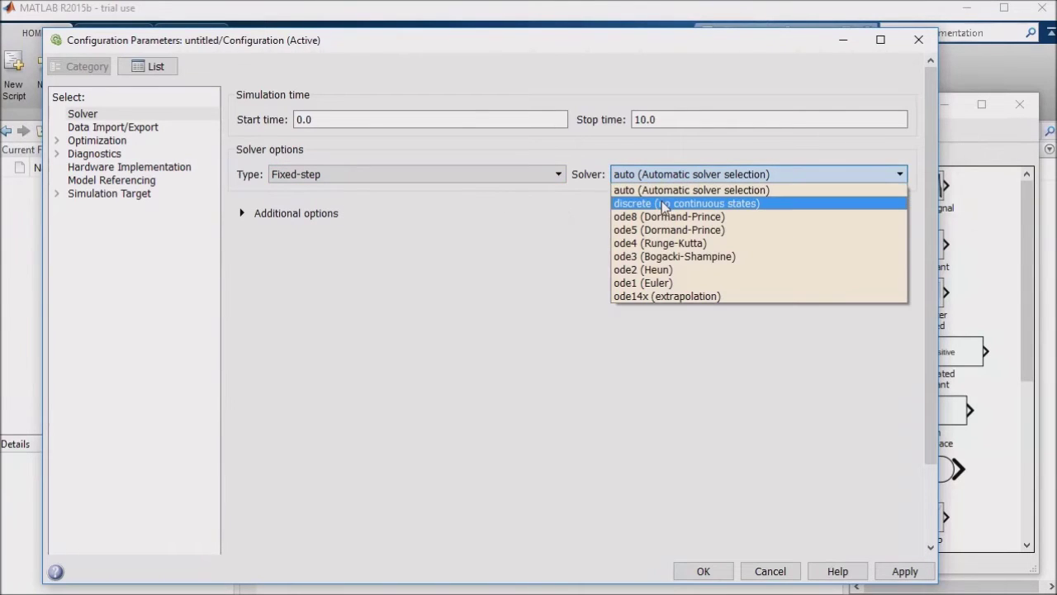
{"action": "left_click", "coordinate": [663, 204]}
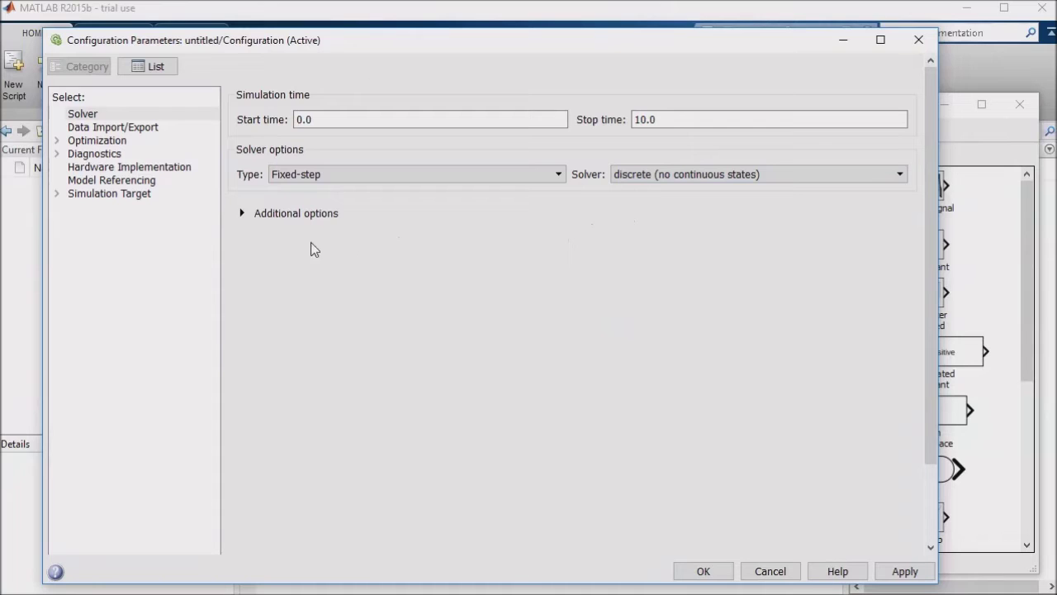
{"action": "left_click", "coordinate": [242, 213]}
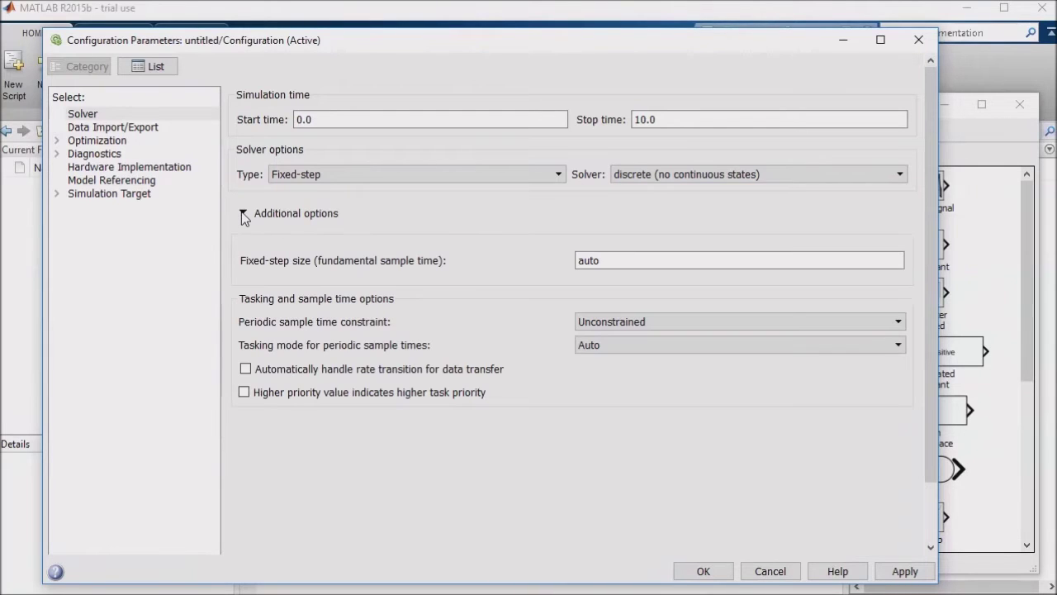
{"action": "left_click_drag", "start_coordinate": [577, 260], "coordinate": [608, 261]}
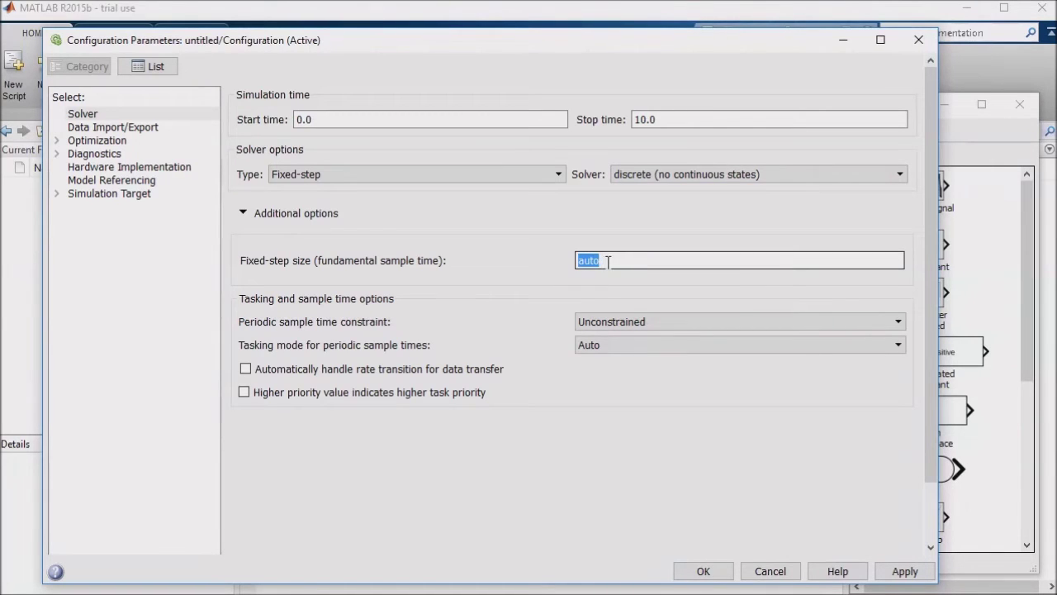
{"action": "type", "text": "1"}
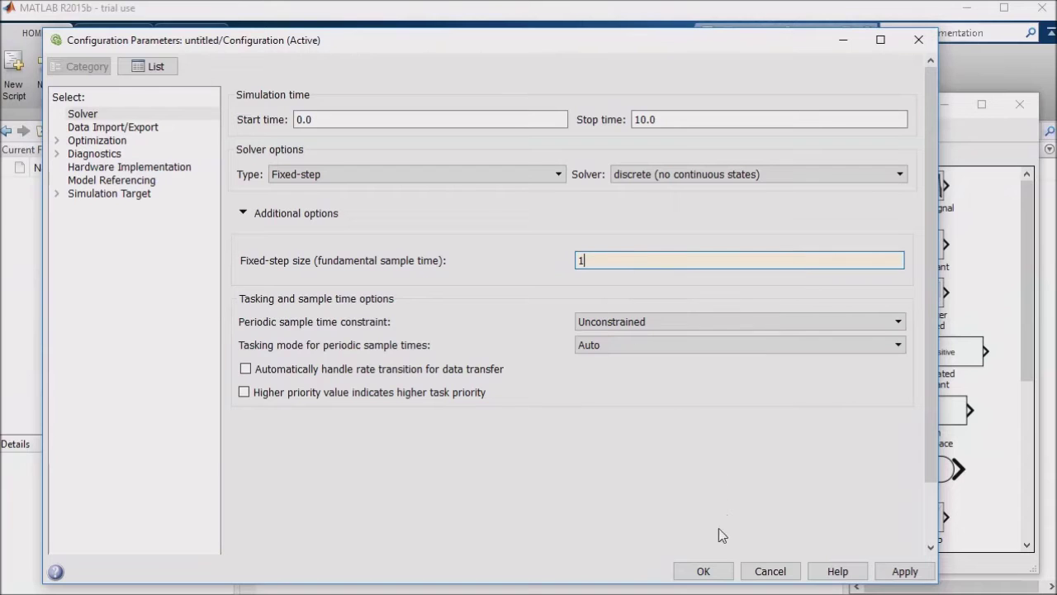
{"action": "left_click", "coordinate": [702, 571]}
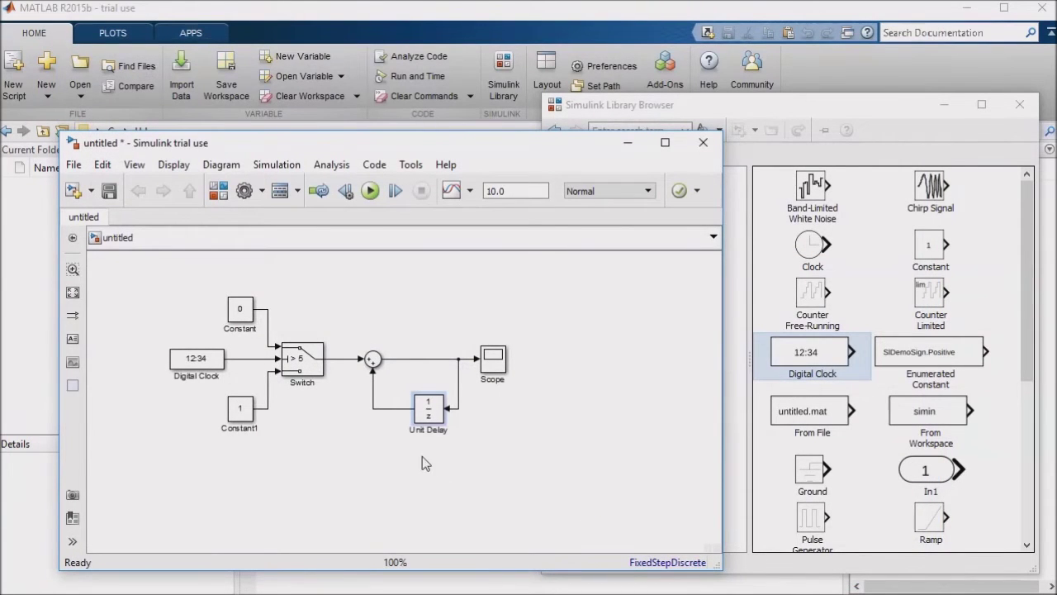
Point out the Switch, Constant and Sum blocks, then run the 10-second simulation.
{"action": "left_click", "coordinate": [304, 368]}
{"action": "left_click", "coordinate": [262, 404]}
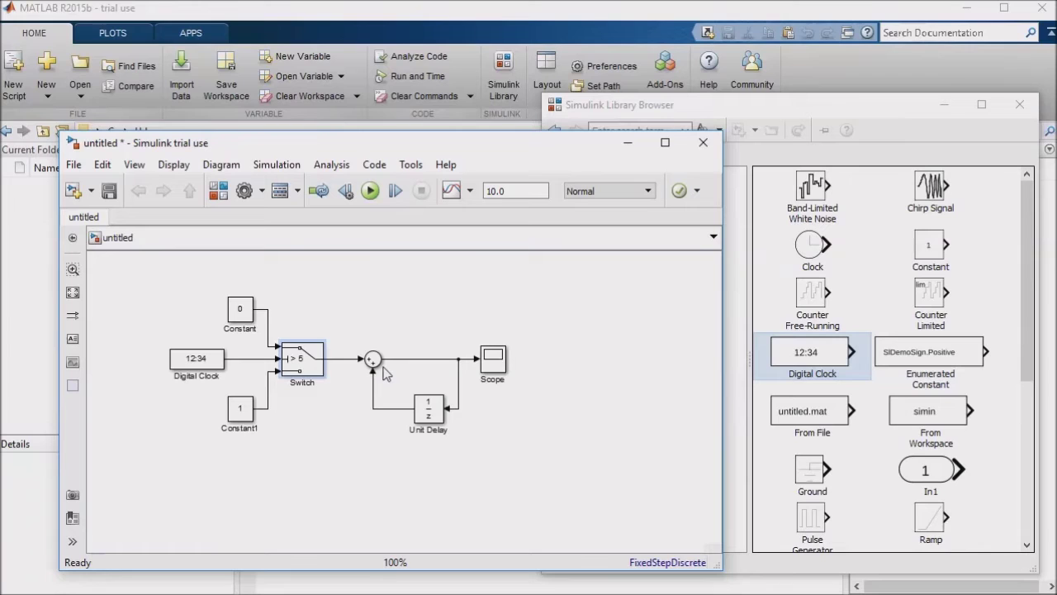
{"action": "left_click", "coordinate": [317, 369]}
{"action": "left_click", "coordinate": [241, 310]}
{"action": "left_click", "coordinate": [288, 347]}
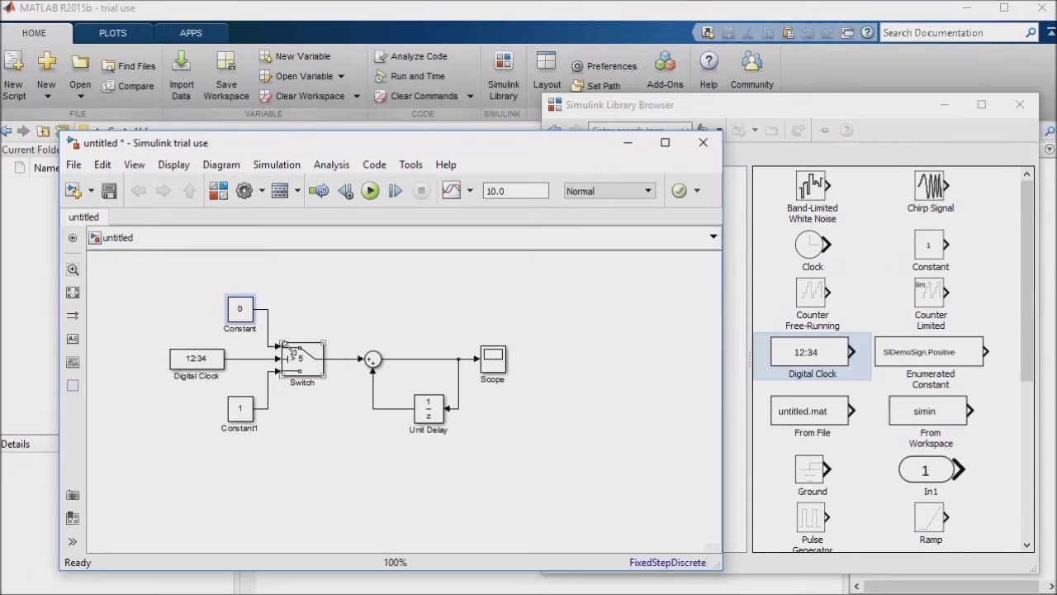
{"action": "left_click", "coordinate": [373, 359]}
{"action": "left_click", "coordinate": [382, 352]}
{"action": "left_click", "coordinate": [370, 190]}
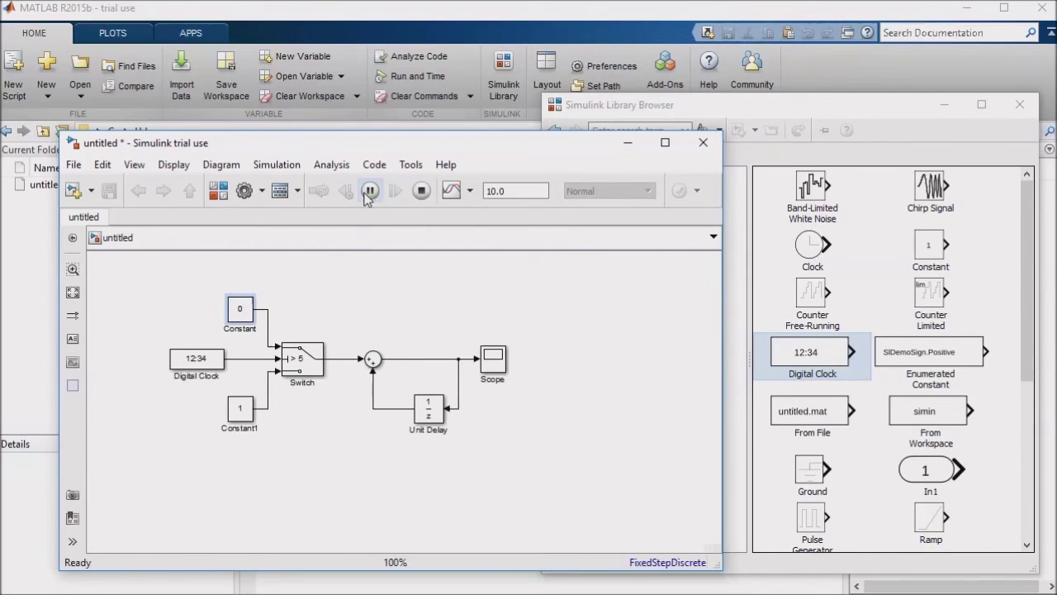
{"action": "left_click", "coordinate": [493, 362]}
{"action": "double_click", "coordinate": [494, 362]}
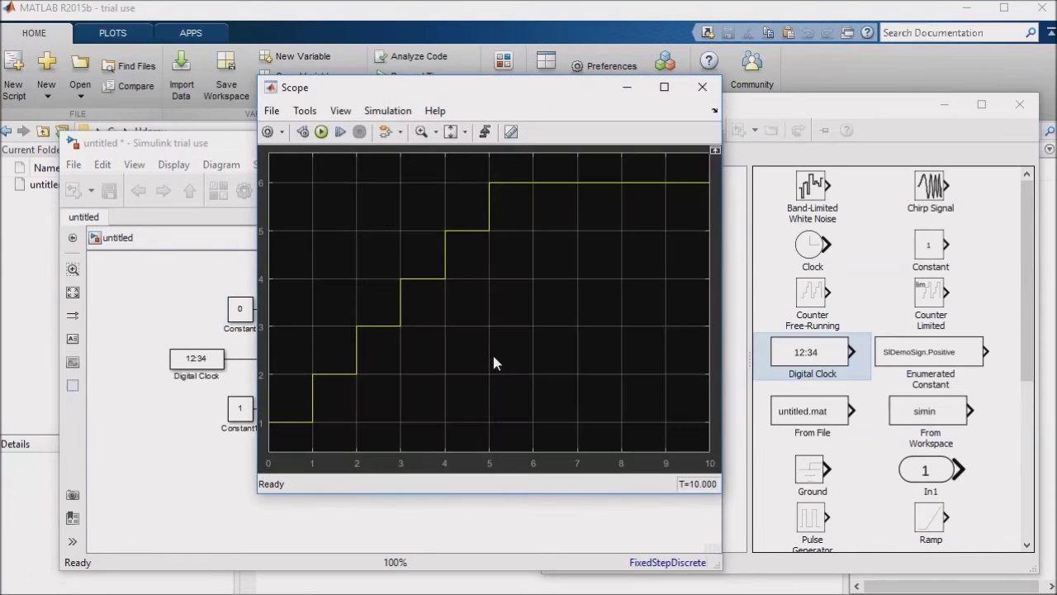
{"action": "left_click", "coordinate": [703, 87]}
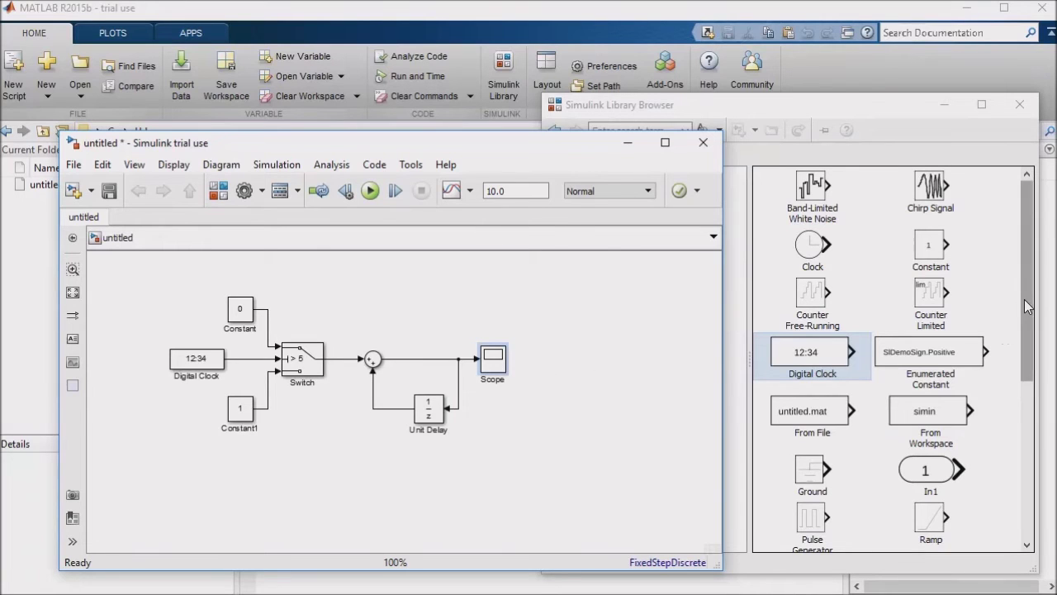
{"action": "left_click", "coordinate": [1003, 299]}
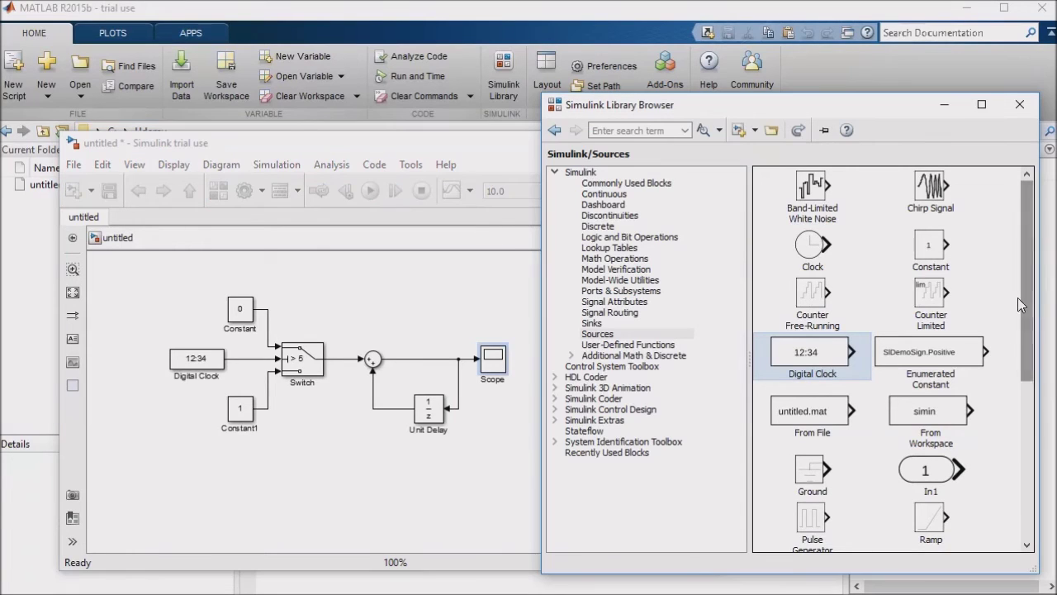
Inspect the Counter Free-Running, Counter Limited, Signal Builder and Random Number source blocks.
{"action": "left_click", "coordinate": [809, 303]}
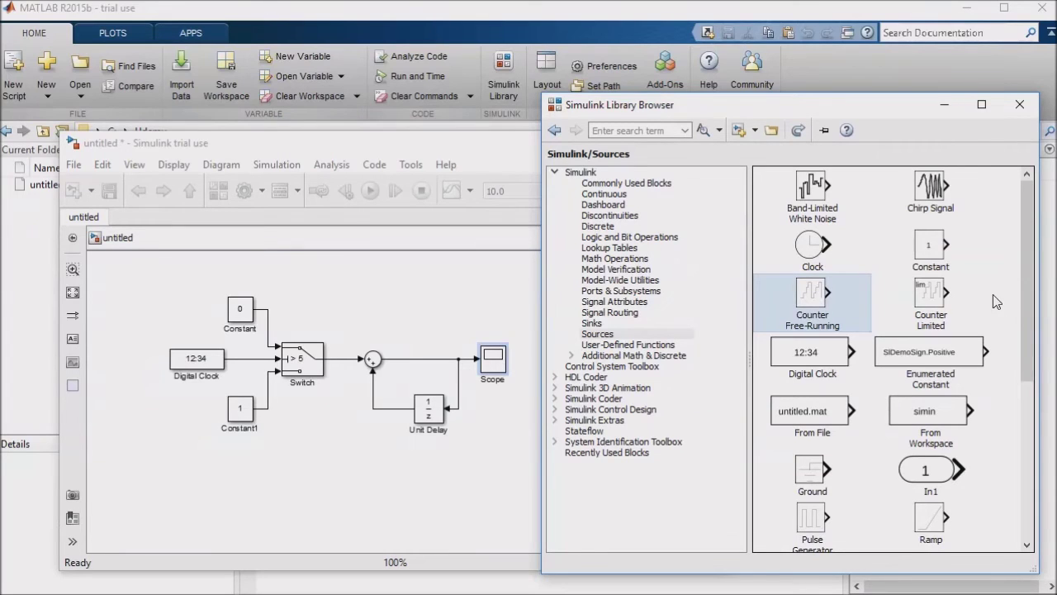
{"action": "left_click", "coordinate": [938, 304]}
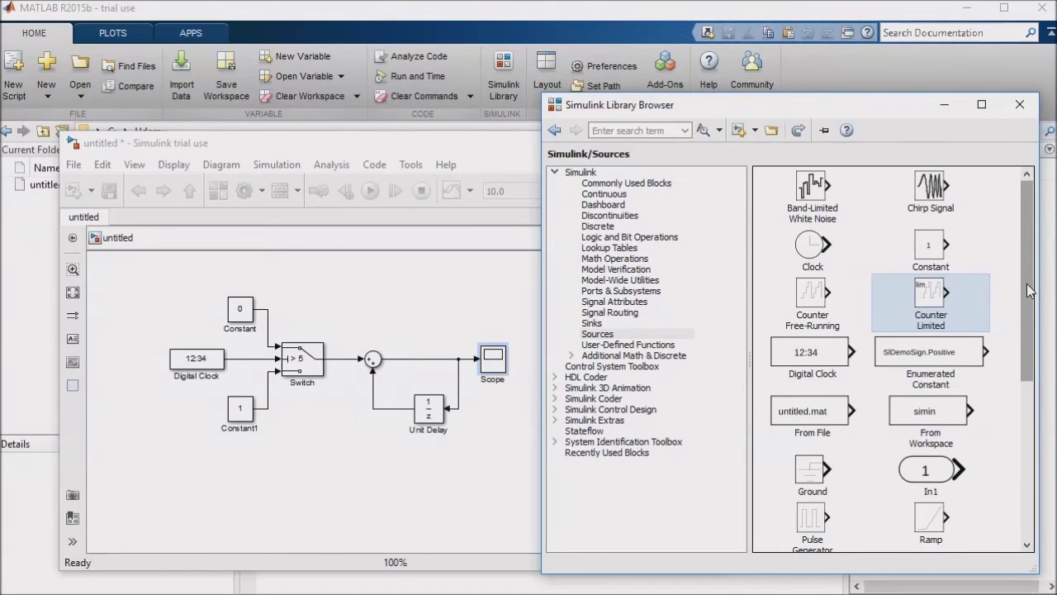
{"action": "left_click_drag", "start_coordinate": [1027, 288], "coordinate": [1009, 455]}
{"action": "left_click", "coordinate": [826, 413]}
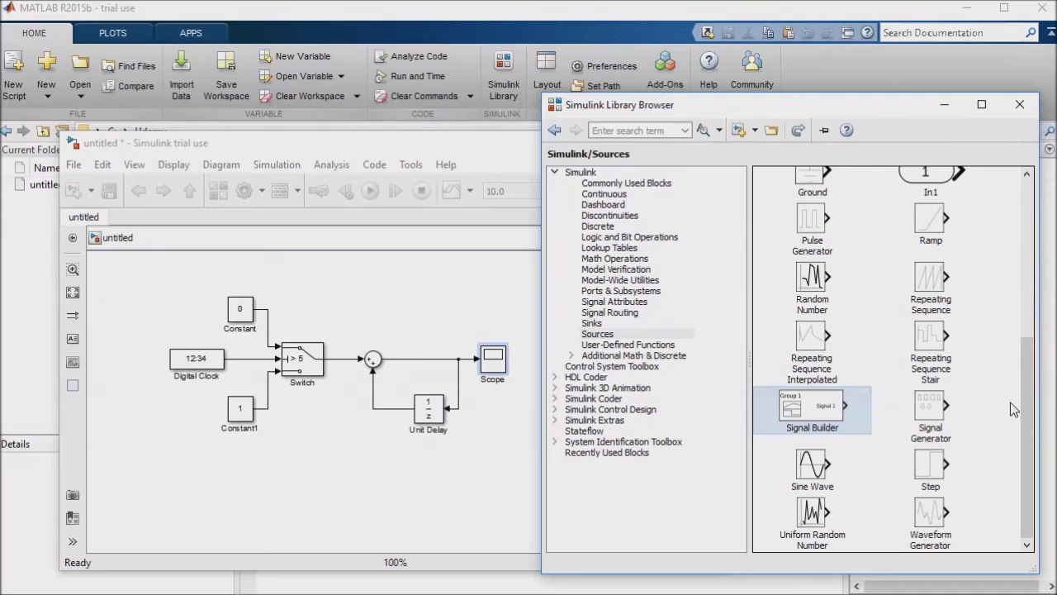
{"action": "left_click", "coordinate": [801, 280]}
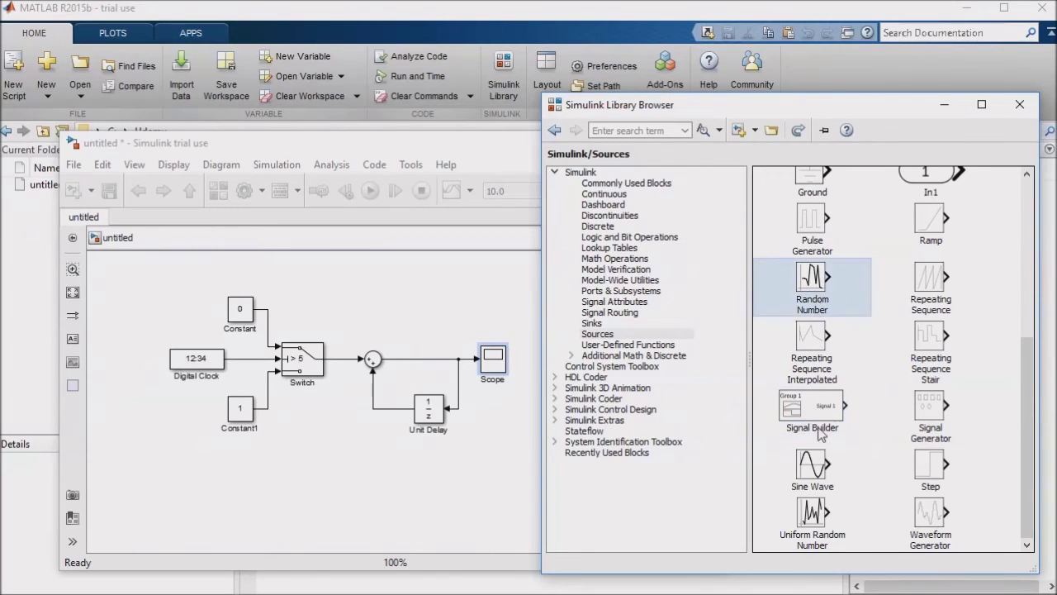
{"action": "left_click", "coordinate": [818, 516]}
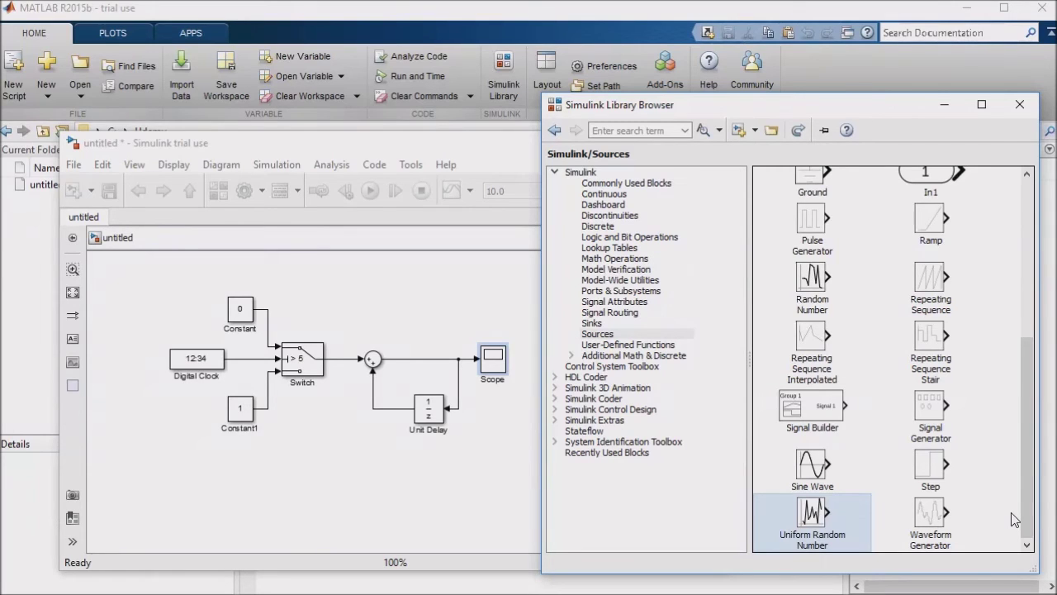
{"action": "left_click_drag", "start_coordinate": [1024, 505], "coordinate": [991, 328]}
{"action": "left_click", "coordinate": [812, 198]}
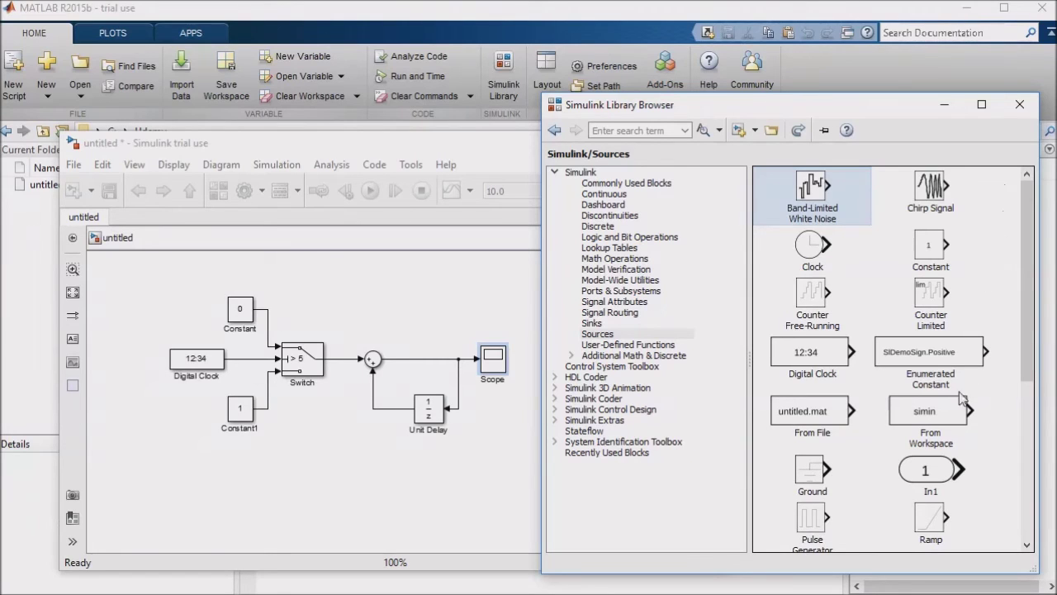
{"action": "left_click", "coordinate": [950, 467]}
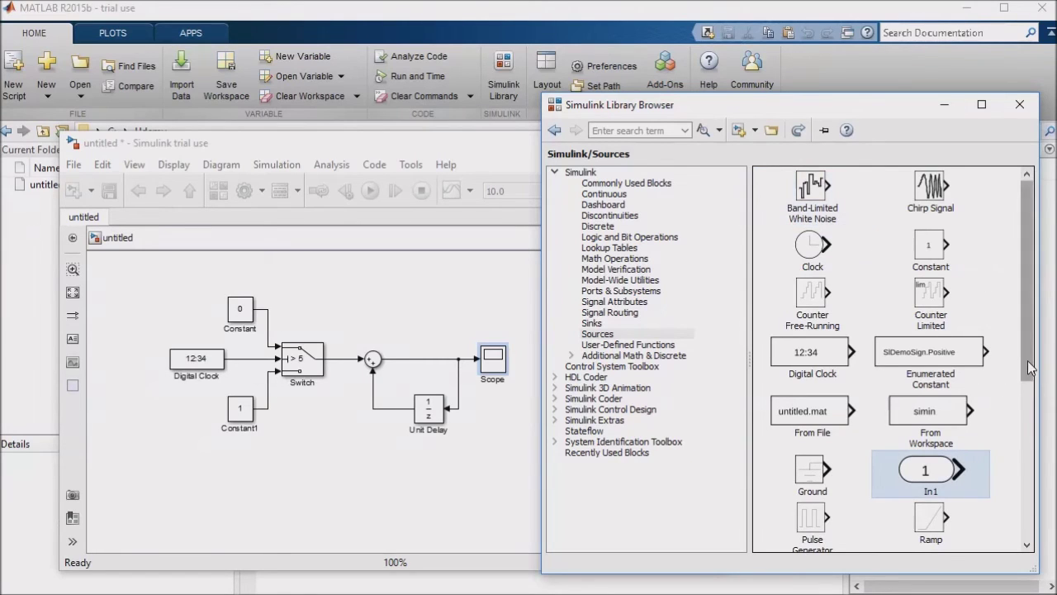
{"action": "left_click_drag", "start_coordinate": [1027, 367], "coordinate": [1028, 485]}
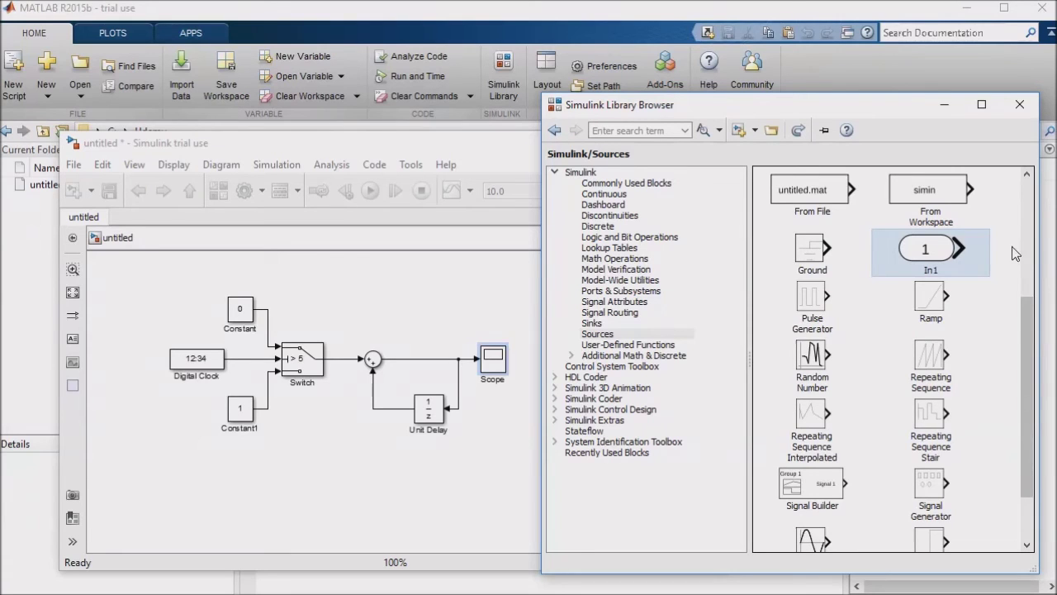
{"action": "scroll", "coordinate": [1016, 404], "scroll_direction": "down", "scroll_amount": 3}
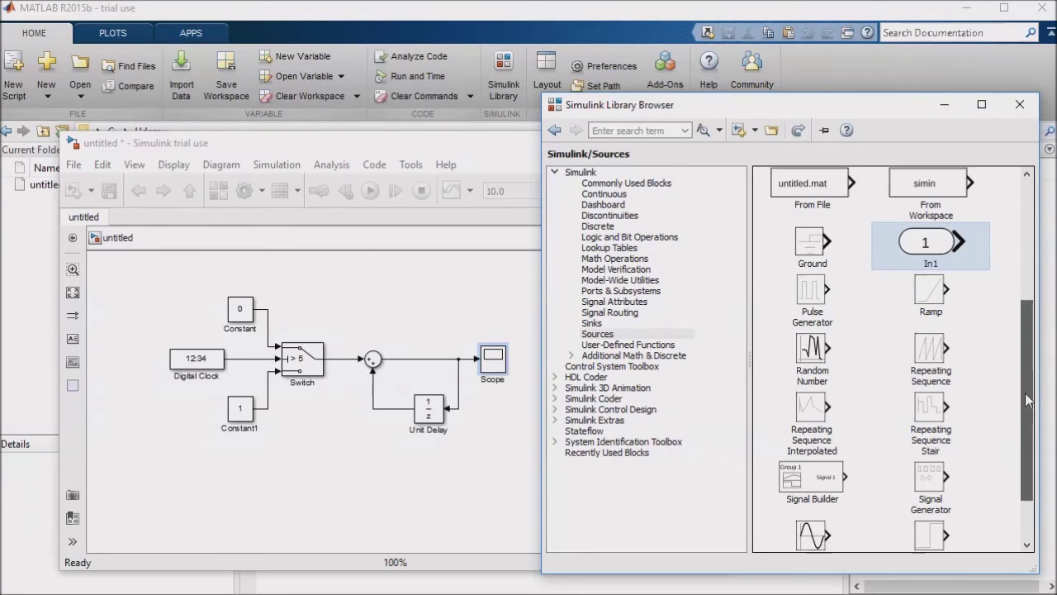
{"action": "left_click", "coordinate": [809, 464]}
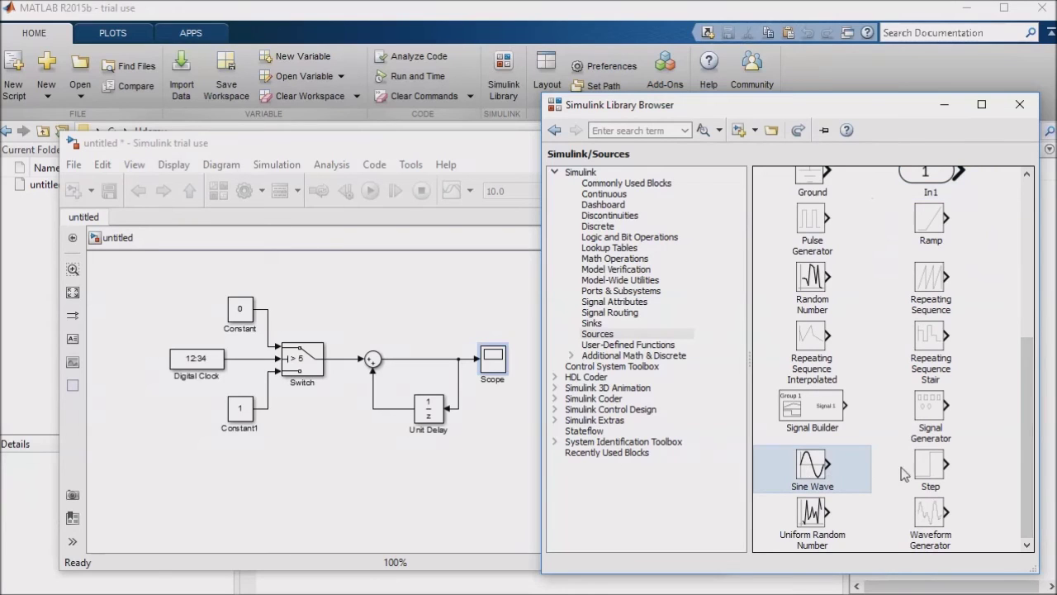
{"action": "left_click", "coordinate": [925, 467]}
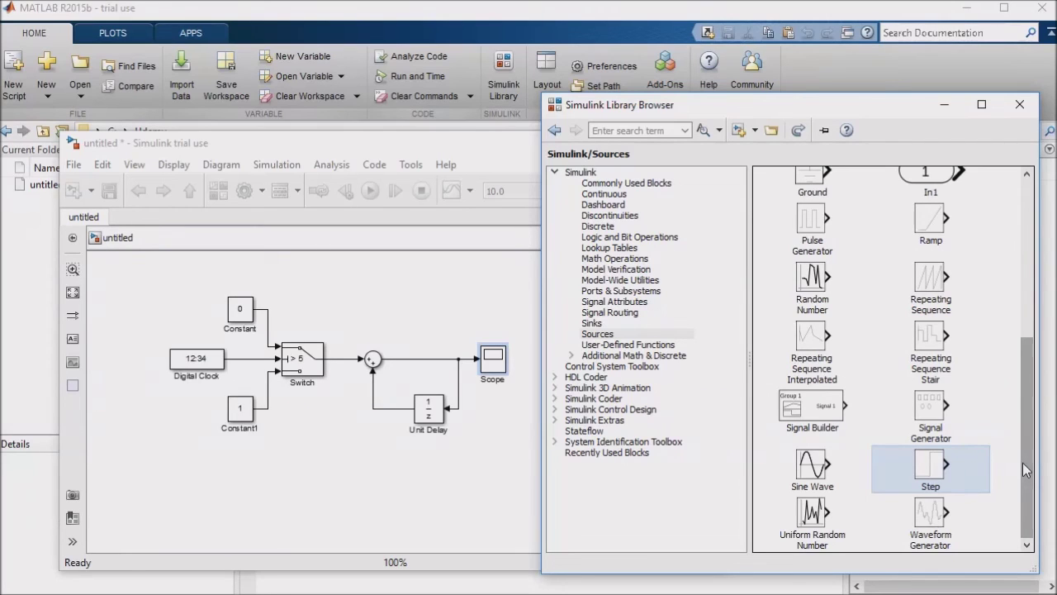
{"action": "left_click", "coordinate": [818, 466]}
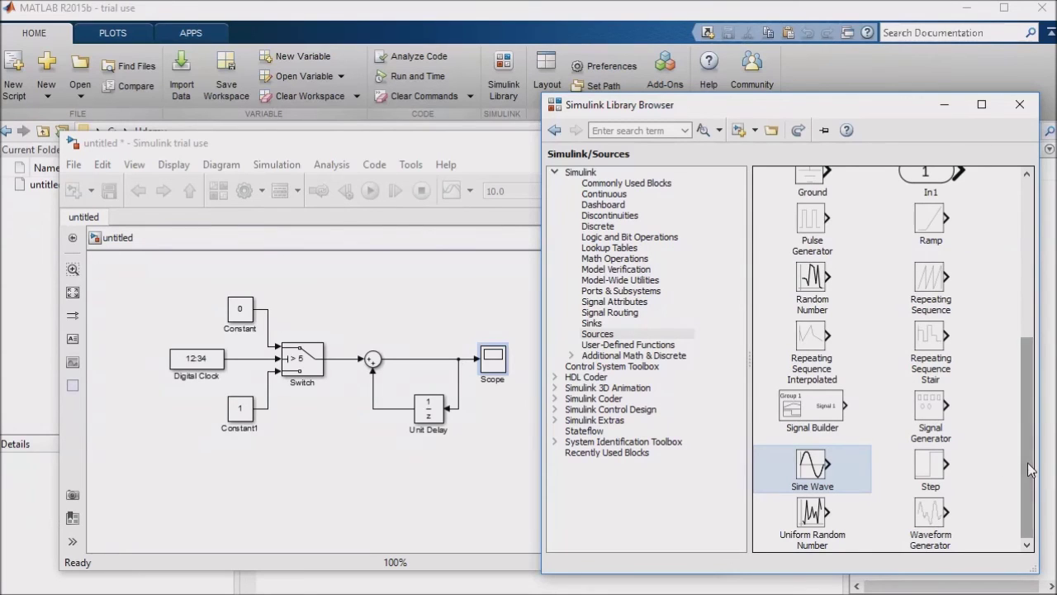
{"action": "scroll", "coordinate": [1015, 460], "scroll_direction": "up", "scroll_amount": 6}
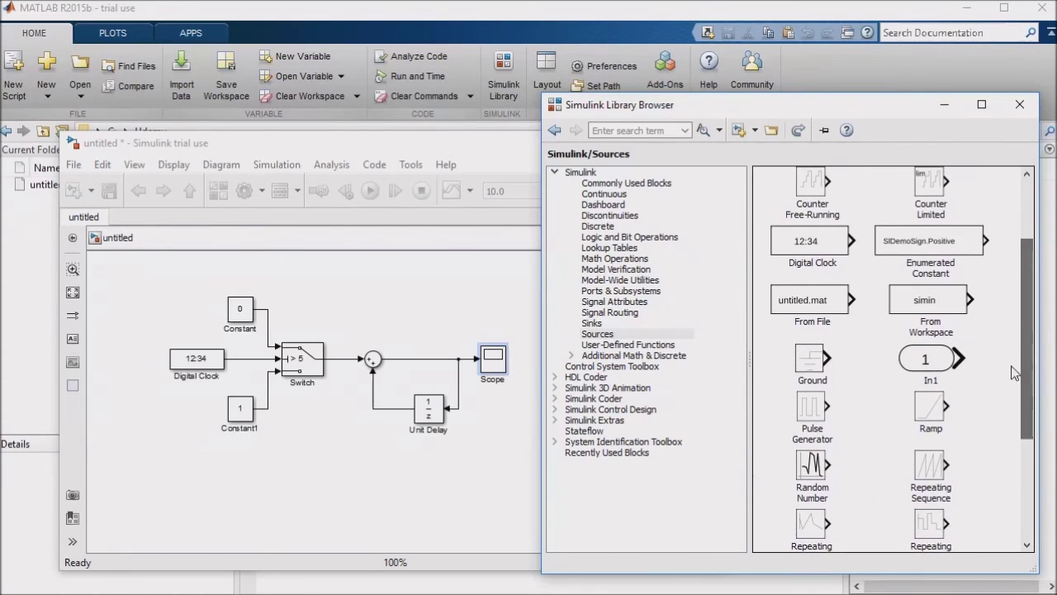
{"action": "left_click", "coordinate": [809, 305]}
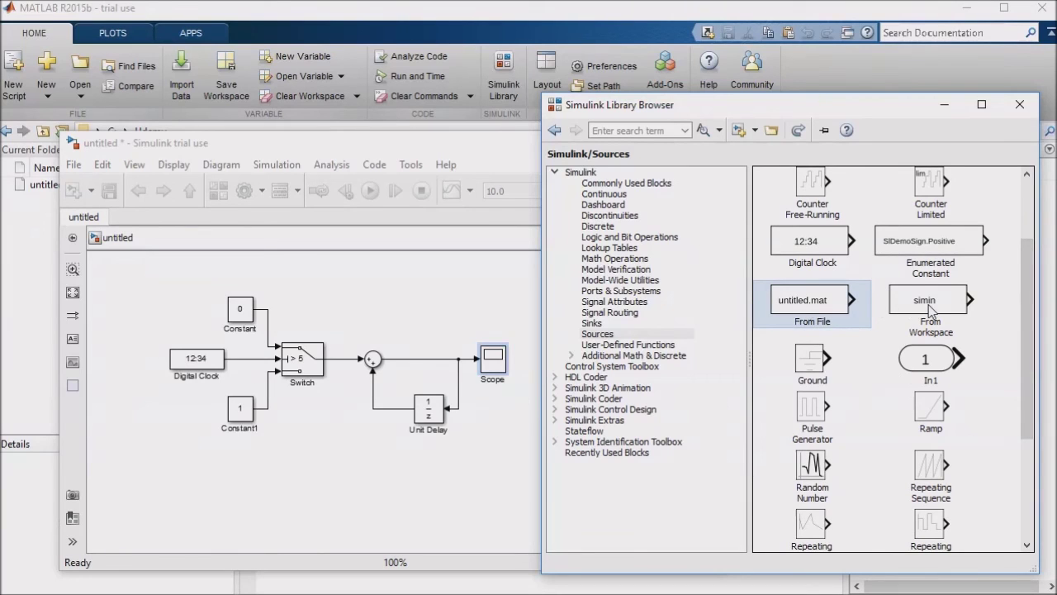
{"action": "left_click", "coordinate": [930, 308]}
{"action": "left_click", "coordinate": [807, 307]}
{"action": "left_click", "coordinate": [936, 298]}
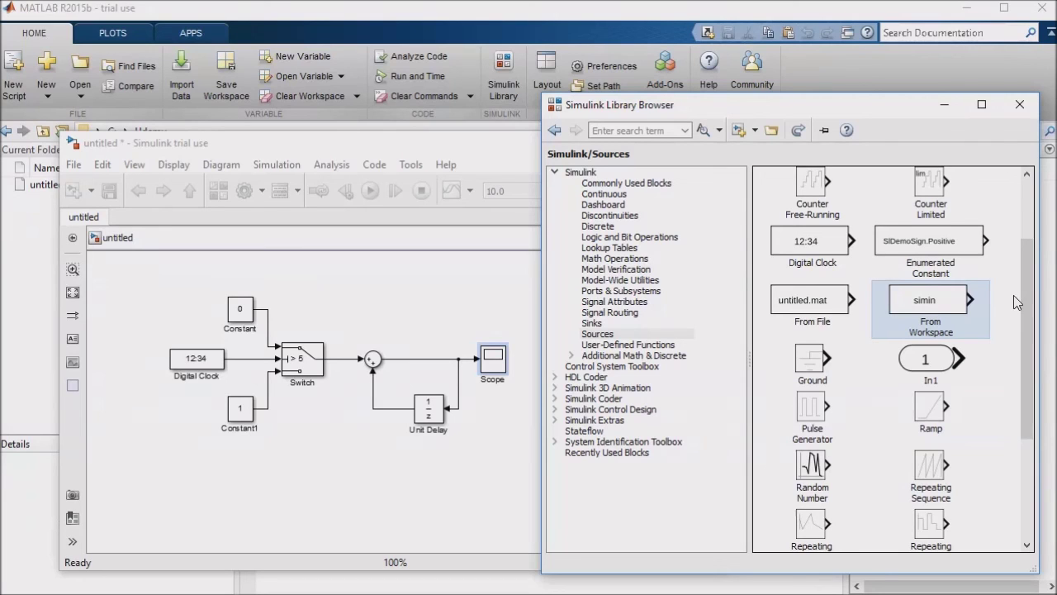
{"action": "left_click_drag", "start_coordinate": [1025, 296], "coordinate": [1029, 419]}
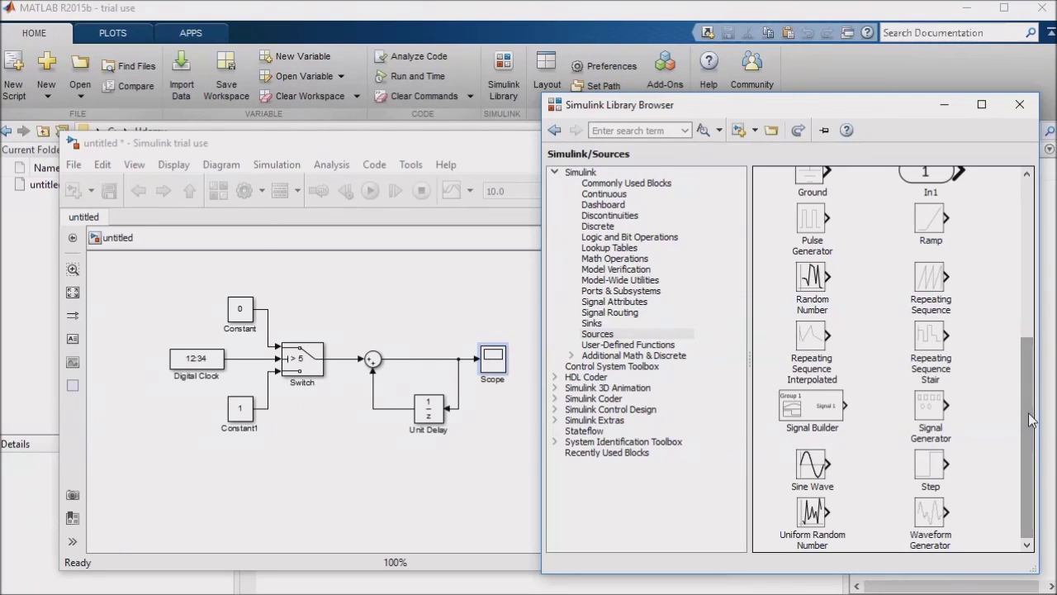